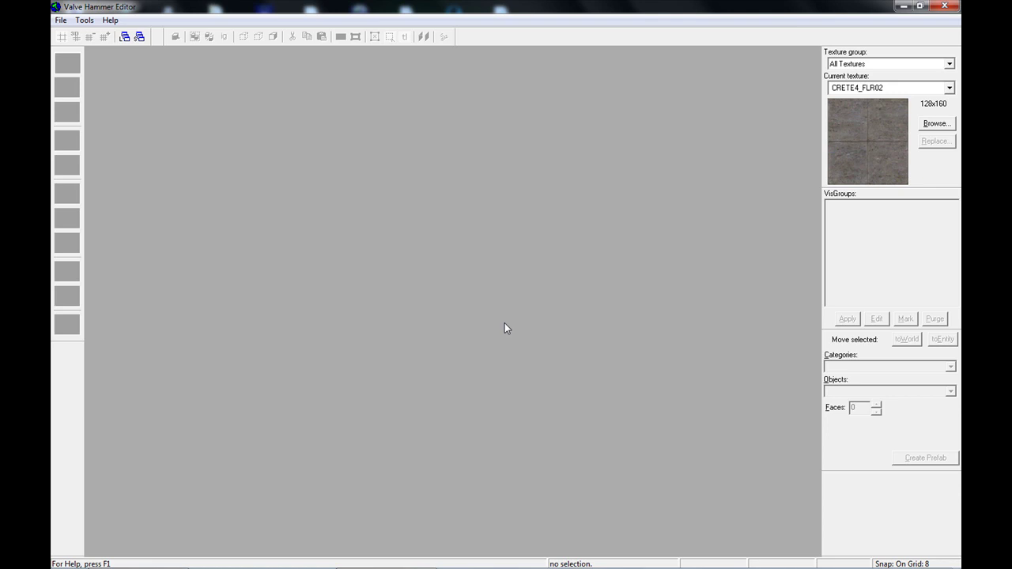
Create a new map using the Half-Life game configuration.
{"action": "left_click", "coordinate": [61, 20]}
{"action": "left_click", "coordinate": [82, 39]}
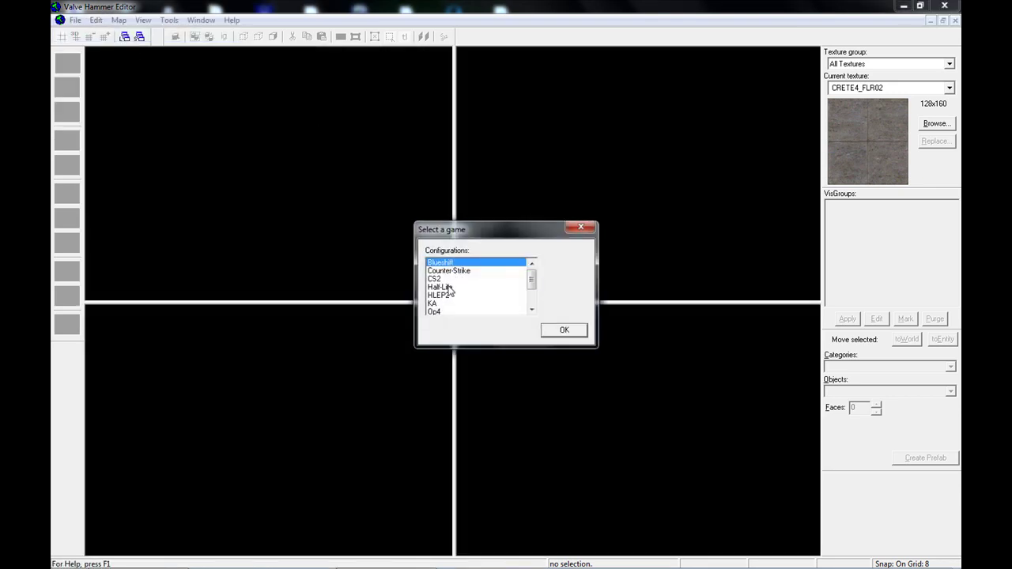
{"action": "double_click", "coordinate": [448, 290]}
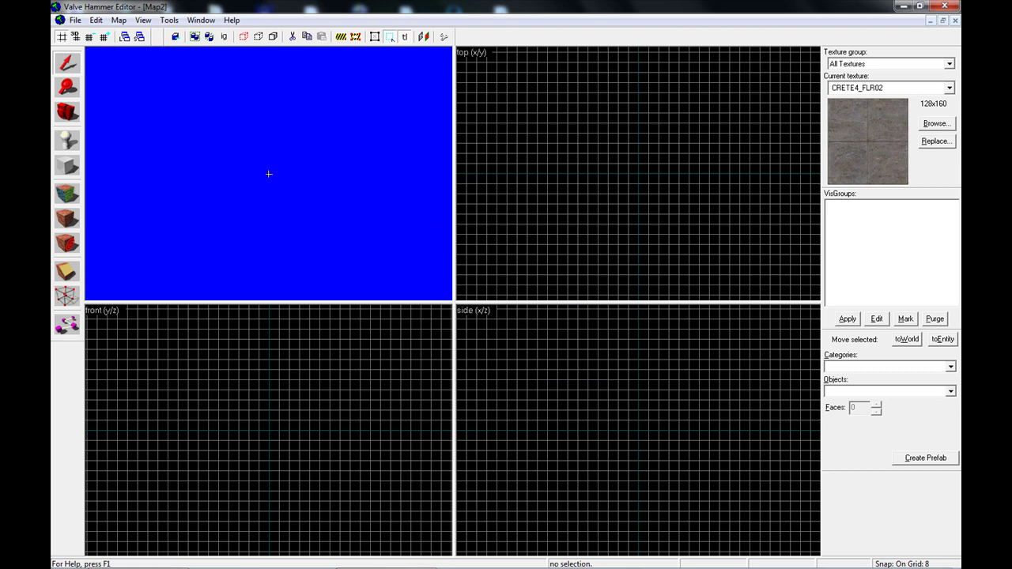
Set the grid to 32 and create a 512 × 512 × 32 floor block centred on the origin in the top view.
{"action": "key", "text": "s"}
{"action": "key", "text": "w"}
{"action": "left_click_drag", "start_coordinate": [269, 174], "coordinate": [269, 174]}
{"action": "left_click", "coordinate": [67, 165]}
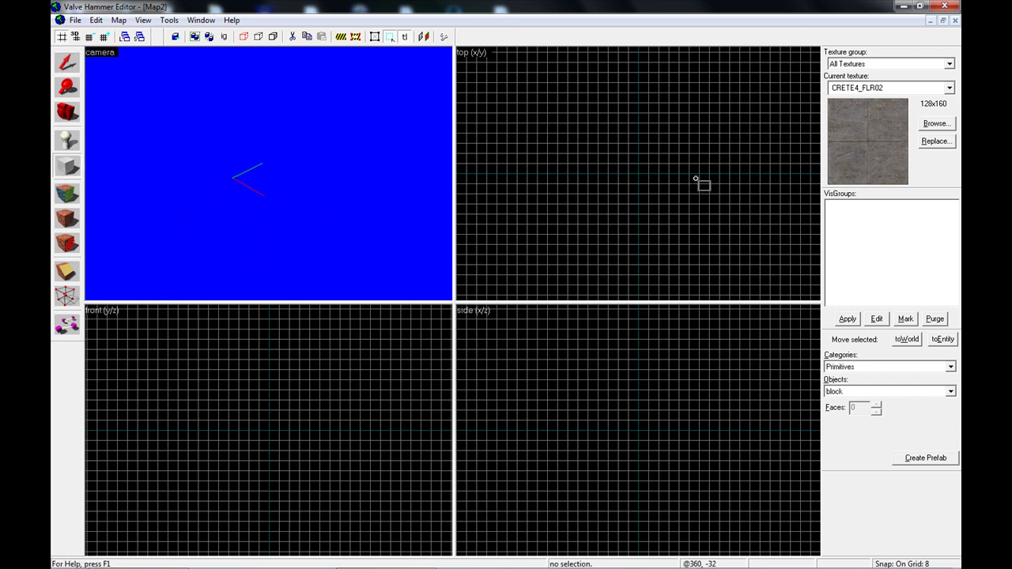
{"action": "key", "text": "bracketright"}
{"action": "key", "text": "bracketright"}
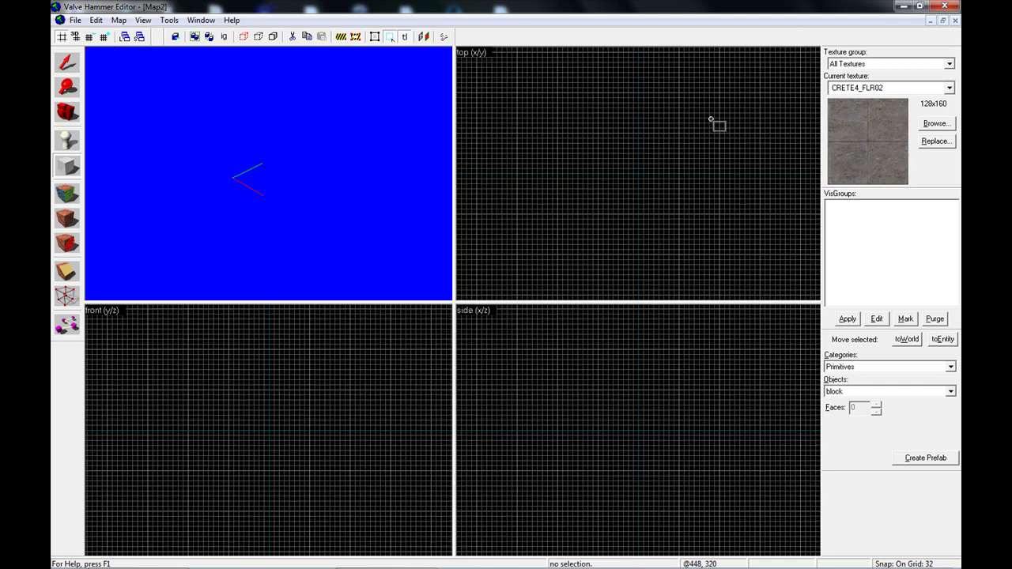
{"action": "left_click_drag", "start_coordinate": [599, 135], "coordinate": [679, 212]}
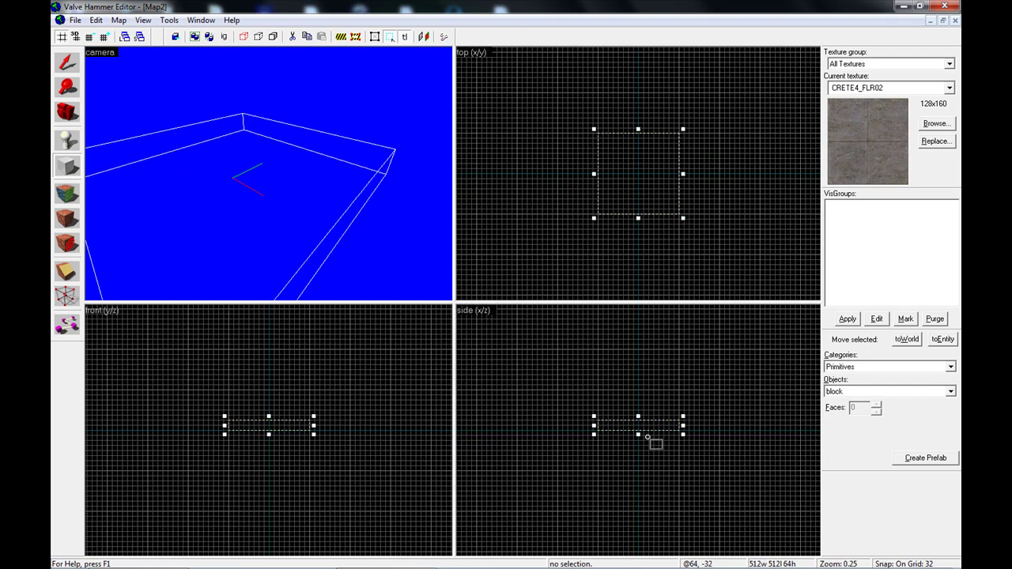
{"action": "scroll", "coordinate": [622, 395], "scroll_direction": "up", "scroll_amount": 3}
{"action": "left_click_drag", "start_coordinate": [621, 385], "coordinate": [619, 404]}
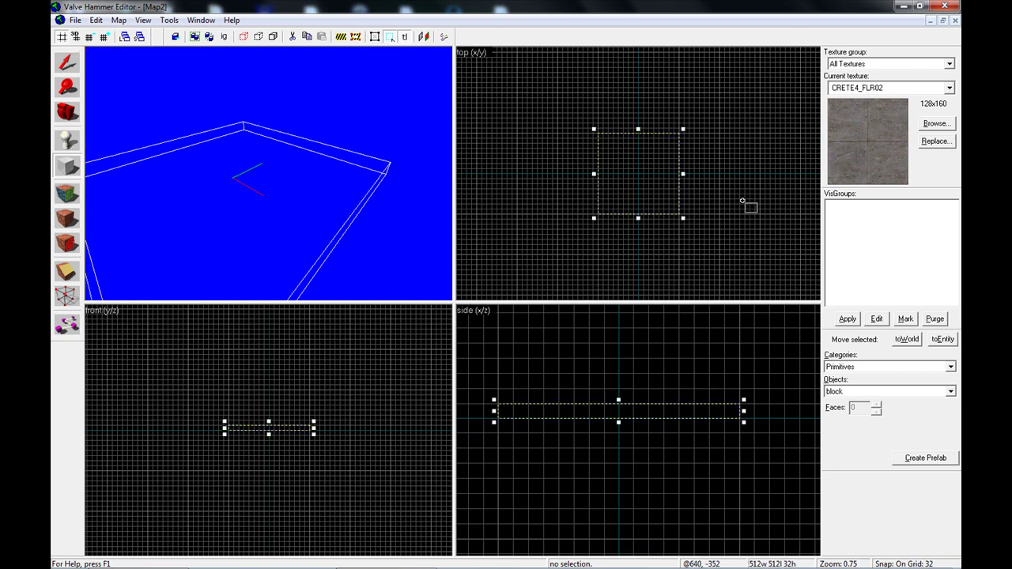
{"action": "key", "text": "Return"}
{"action": "key", "text": "d"}
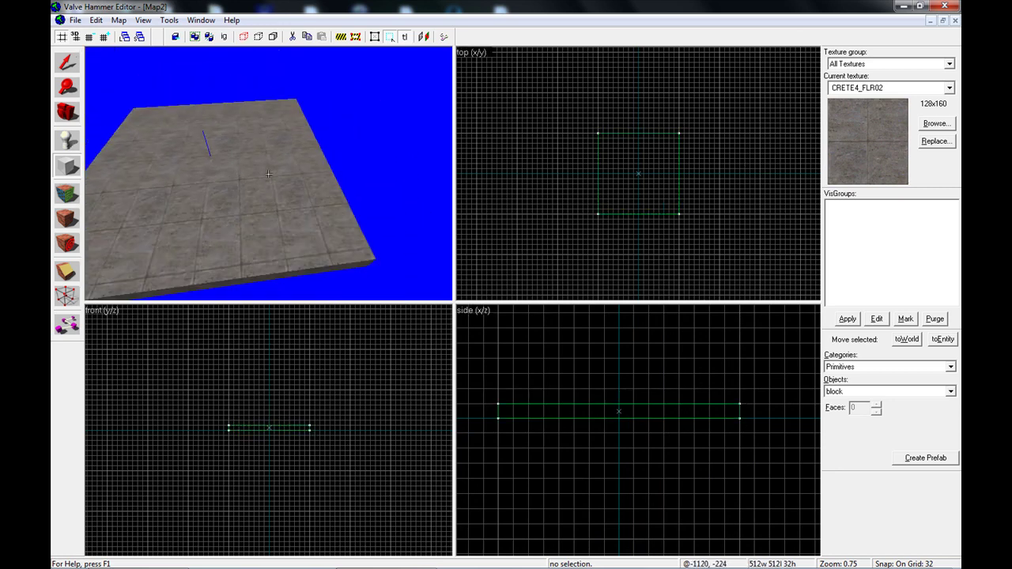
{"action": "key", "text": "s"}
{"action": "key", "text": "d"}
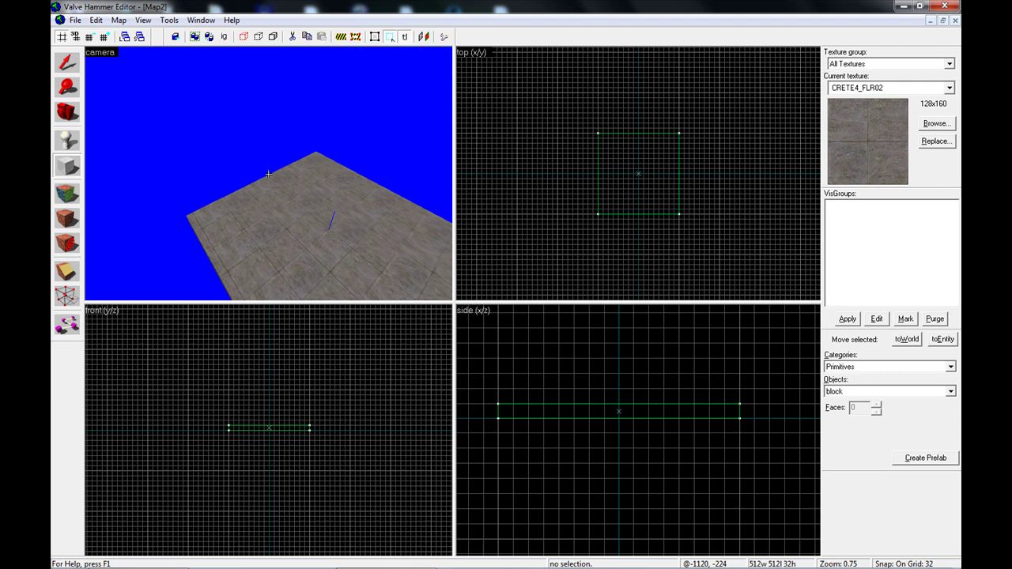
{"action": "key", "text": "Left"}
{"action": "key", "text": "Down"}
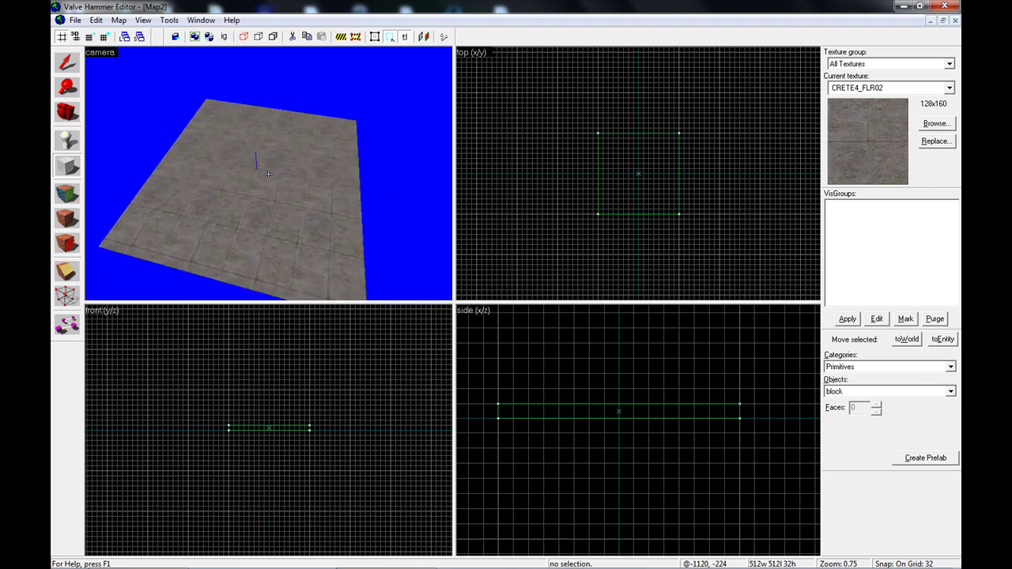
On a 16-unit grid, draw a 64 × 64 × 64 arch outline at the floor's upper-left corner and preview it with 3 sides.
{"action": "left_click", "coordinate": [861, 391]}
{"action": "left_click", "coordinate": [856, 437]}
{"action": "scroll", "coordinate": [607, 137], "scroll_direction": "up", "scroll_amount": 3}
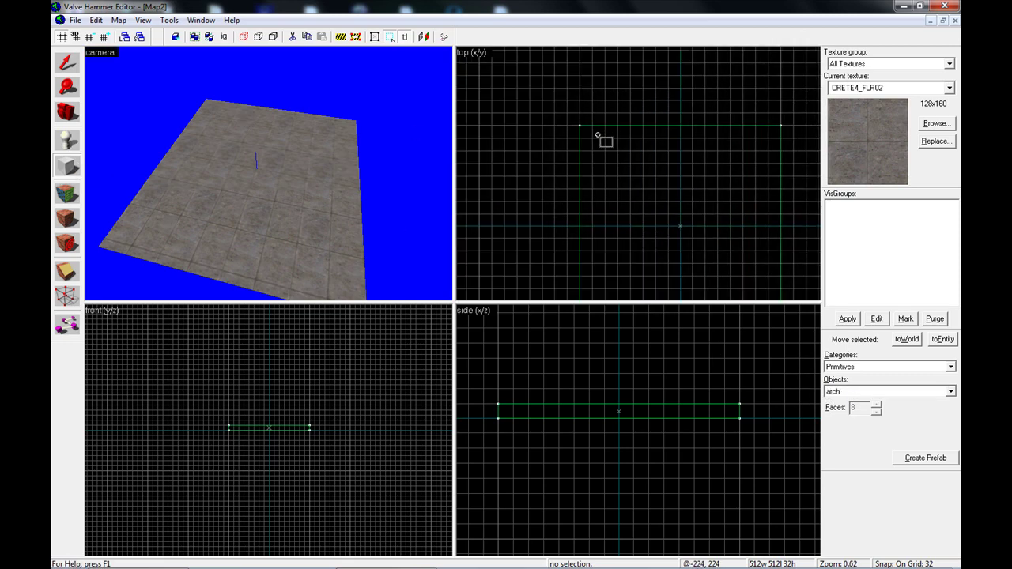
{"action": "scroll", "coordinate": [598, 135], "scroll_direction": "up", "scroll_amount": 3}
{"action": "key", "text": "bracketleft"}
{"action": "left_click_drag", "start_coordinate": [571, 122], "coordinate": [616, 164]}
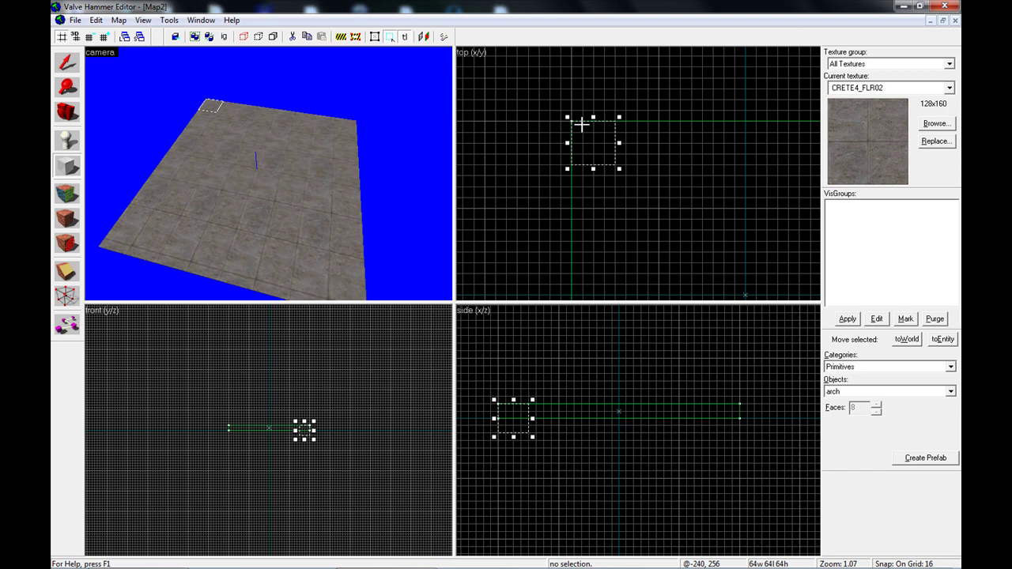
{"action": "key", "text": "Return"}
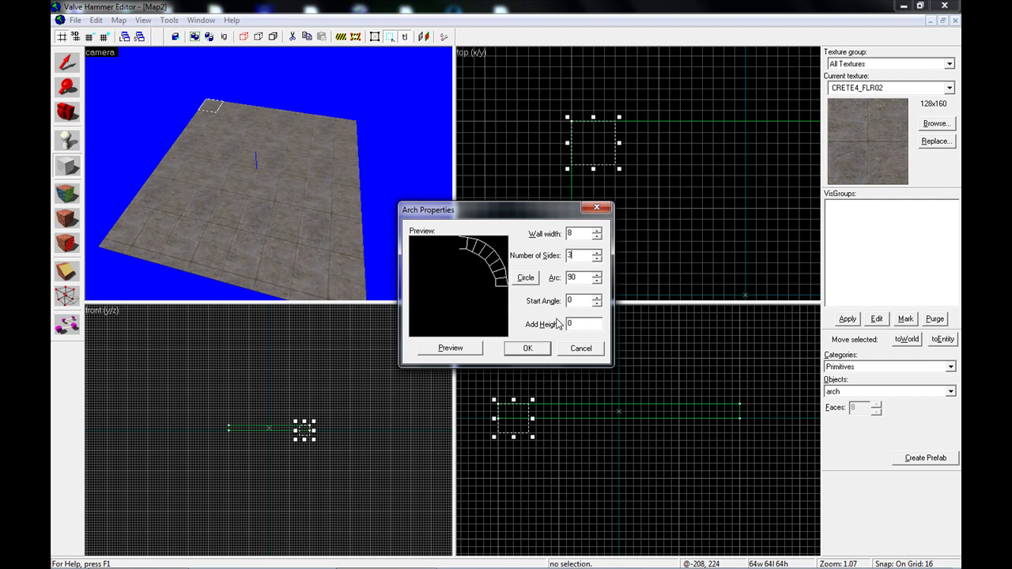
{"action": "left_click", "coordinate": [460, 350]}
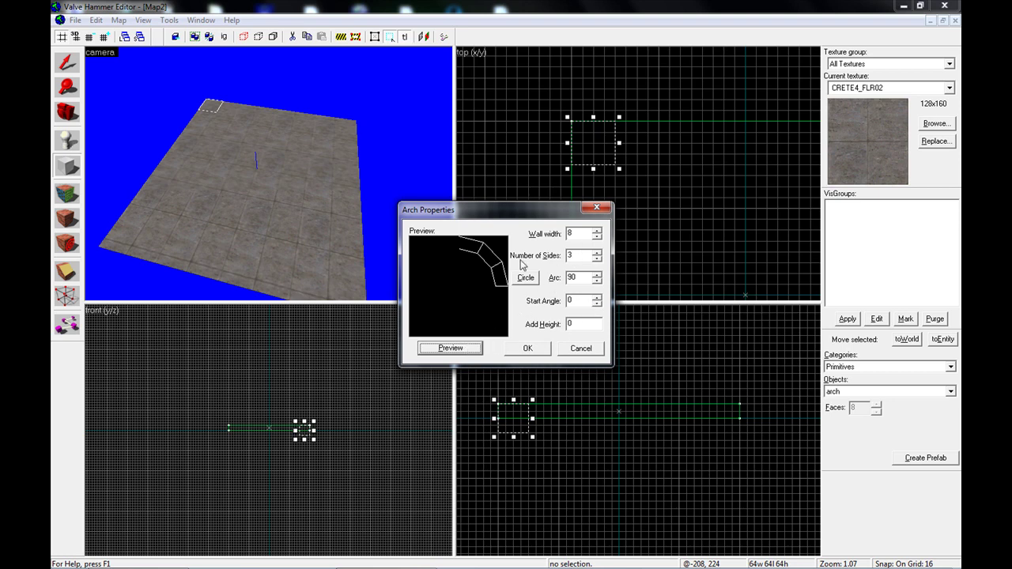
{"action": "double_click", "coordinate": [580, 233]}
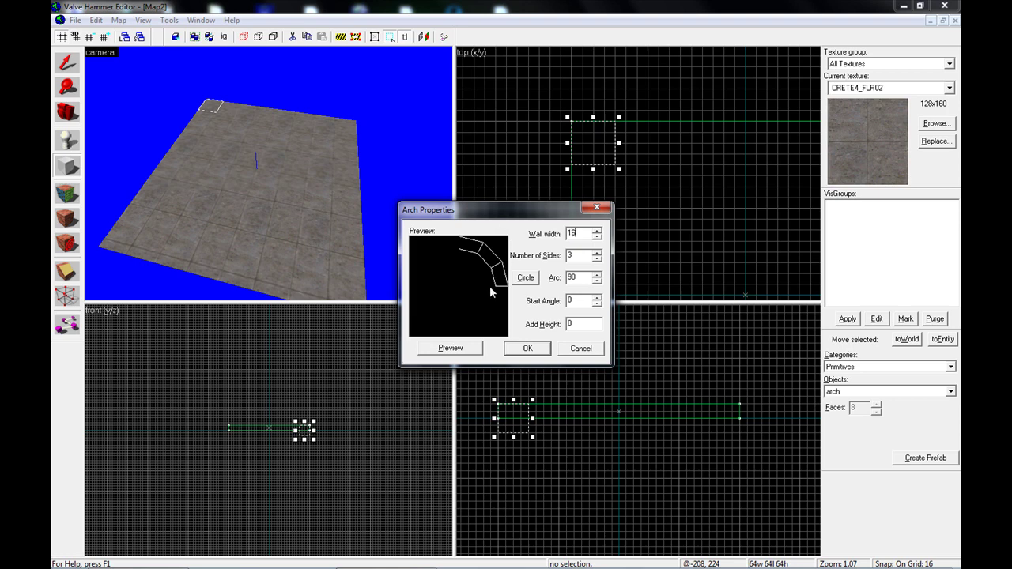
{"action": "left_click", "coordinate": [461, 350]}
{"action": "double_click", "coordinate": [574, 233]}
{"action": "type", "text": "8"}
{"action": "left_click", "coordinate": [464, 350]}
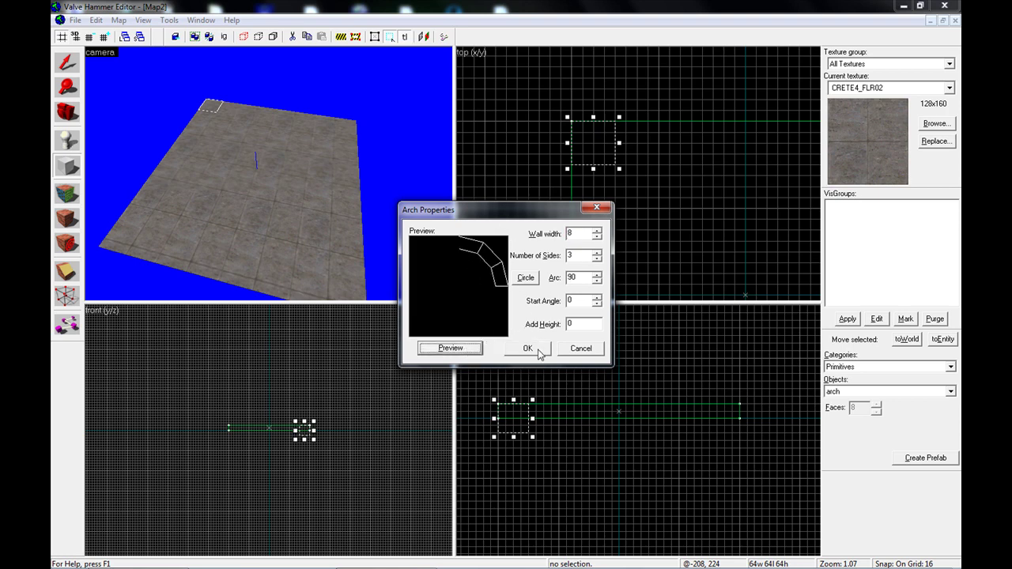
Create the arch with these settings and move it into the floor's upper-left corner in the top view.
{"action": "left_click", "coordinate": [528, 348]}
{"action": "left_click", "coordinate": [67, 63]}
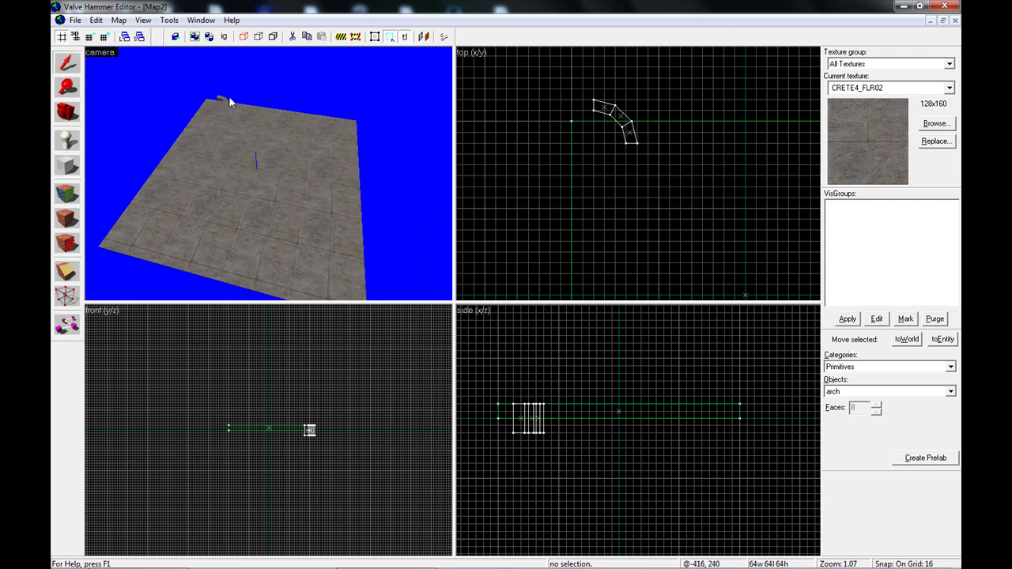
{"action": "left_click", "coordinate": [224, 101]}
{"action": "scroll", "coordinate": [615, 146], "scroll_direction": "up", "scroll_amount": 4}
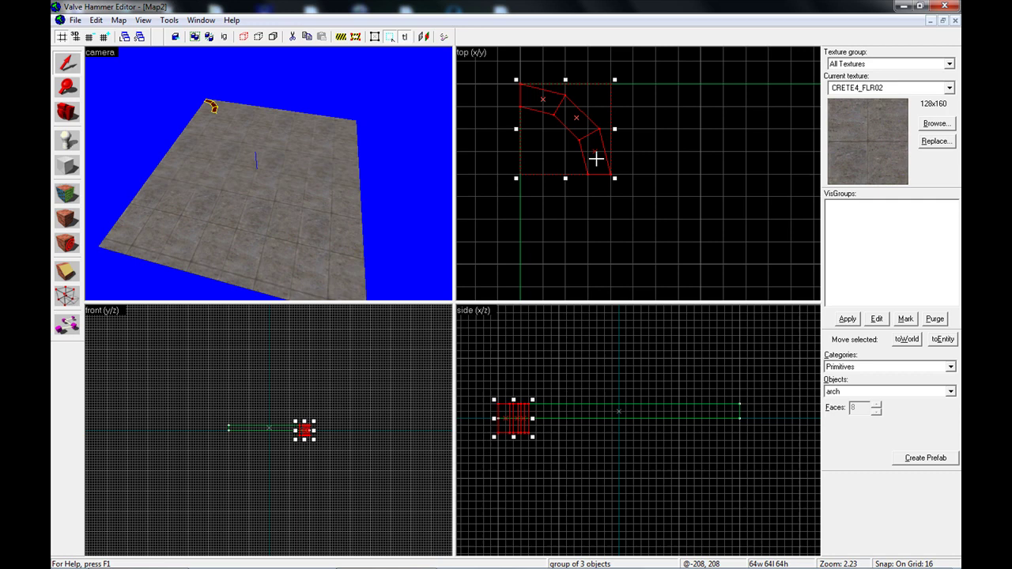
Rotate the arch 90 degrees counter-clockwise in the top view so it rounds the floor's upper-left corner.
{"action": "left_click", "coordinate": [596, 159]}
{"action": "left_click_drag", "start_coordinate": [619, 178], "coordinate": [635, 81]}
{"action": "left_click", "coordinate": [721, 182]}
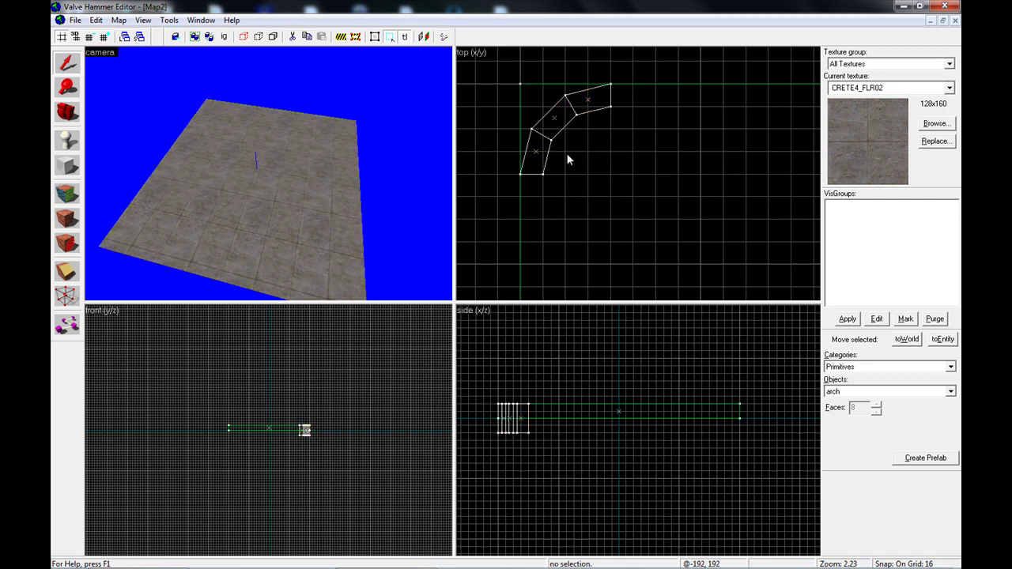
Raise the arch on top of the floor and stretch its height to 96 units.
{"action": "left_click", "coordinate": [204, 102]}
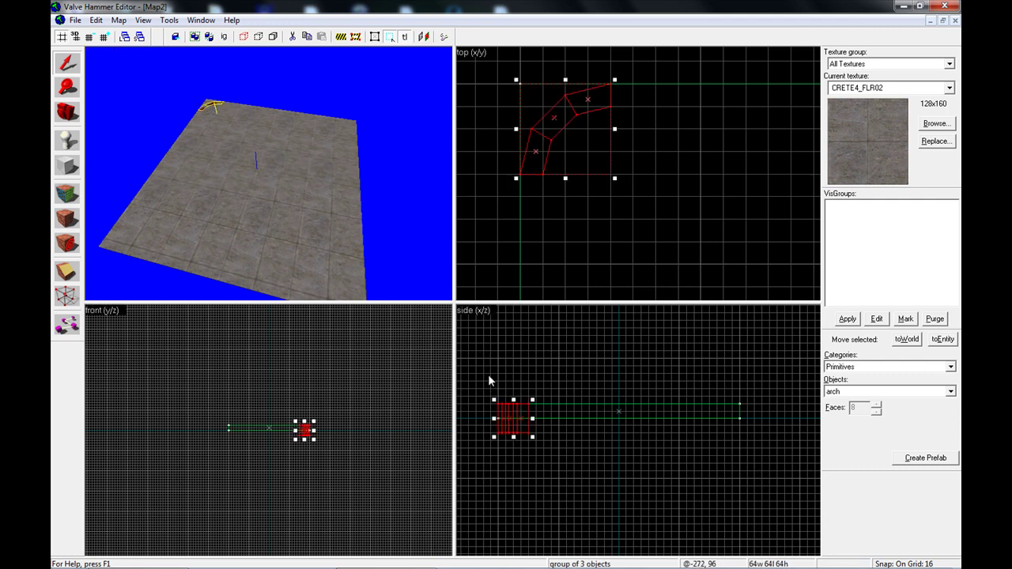
{"action": "left_click_drag", "start_coordinate": [510, 417], "coordinate": [537, 402]}
{"action": "key", "text": "z"}
{"action": "key", "text": "w"}
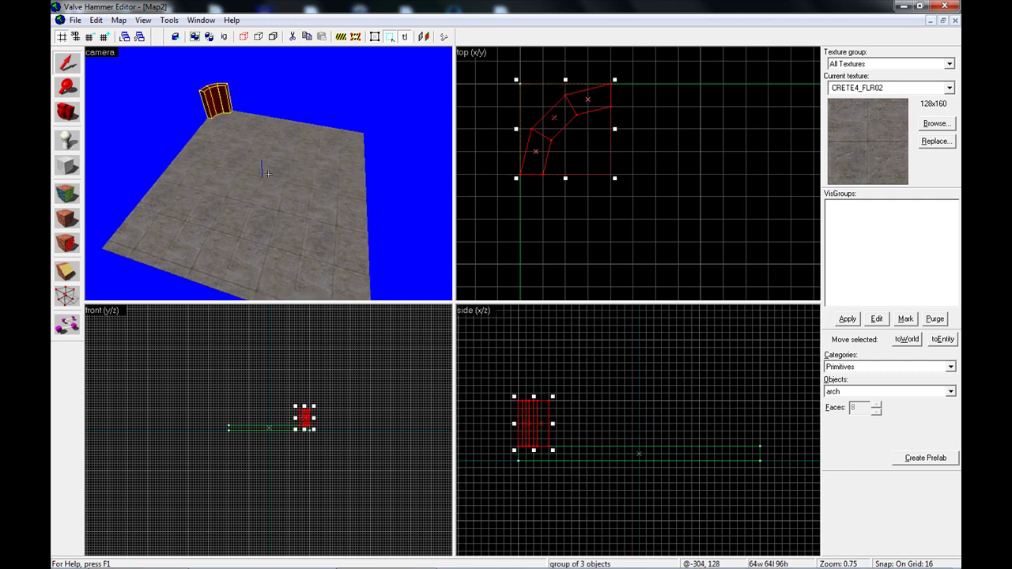
Filter the textures by "wall", pick OUT_WALL6G and apply it to the arch.
{"action": "left_click", "coordinate": [269, 175]}
{"action": "key", "text": "s"}
{"action": "key", "text": "z"}
{"action": "left_click", "coordinate": [270, 176]}
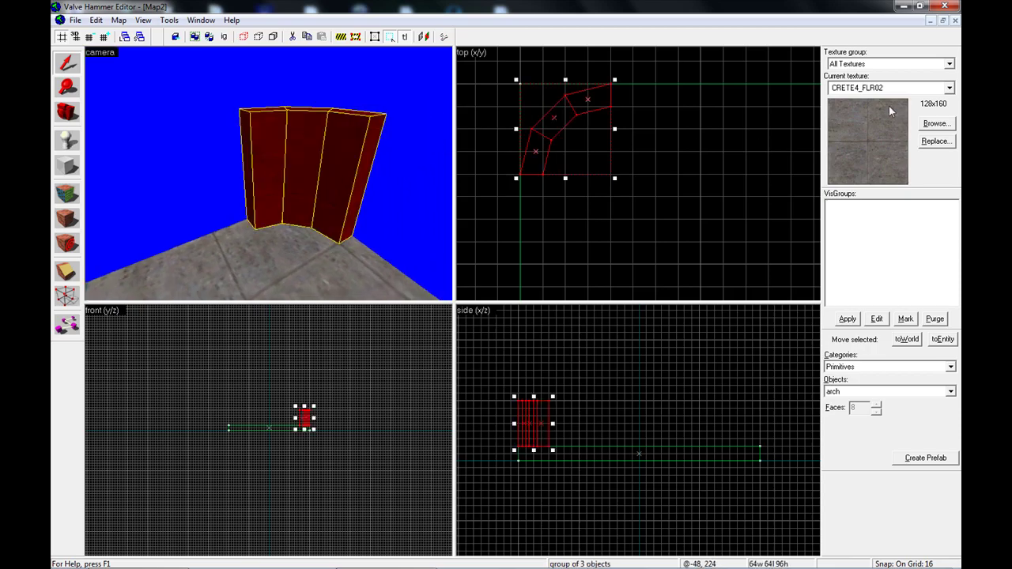
{"action": "left_click", "coordinate": [935, 125]}
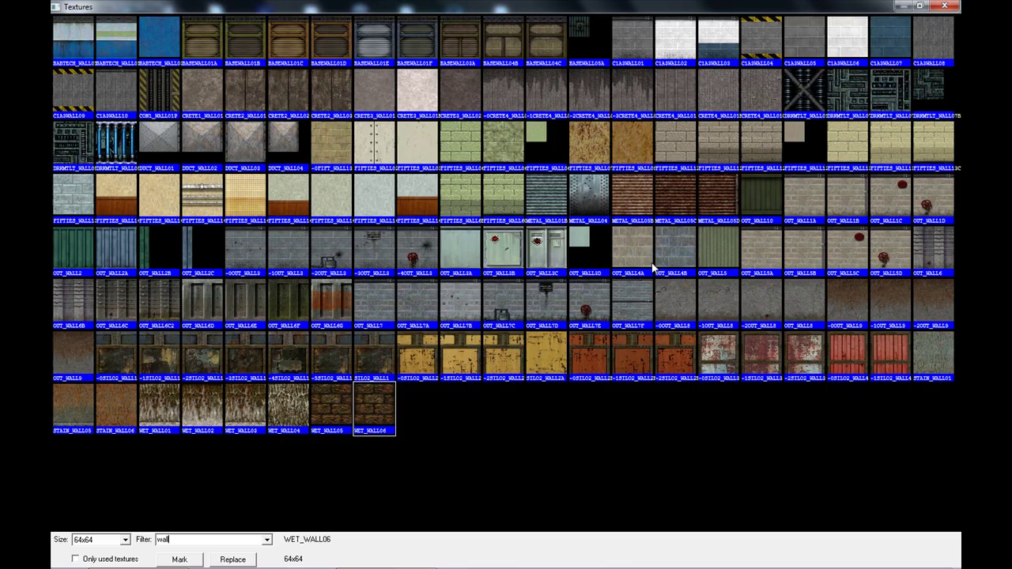
{"action": "double_click", "coordinate": [331, 299]}
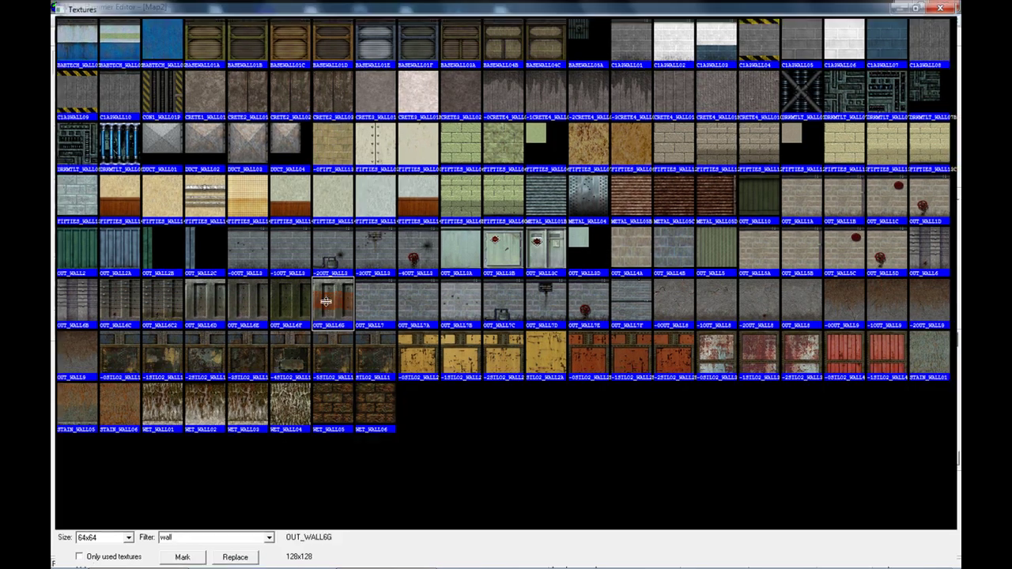
{"action": "left_click", "coordinate": [73, 215]}
{"action": "left_click", "coordinate": [124, 180]}
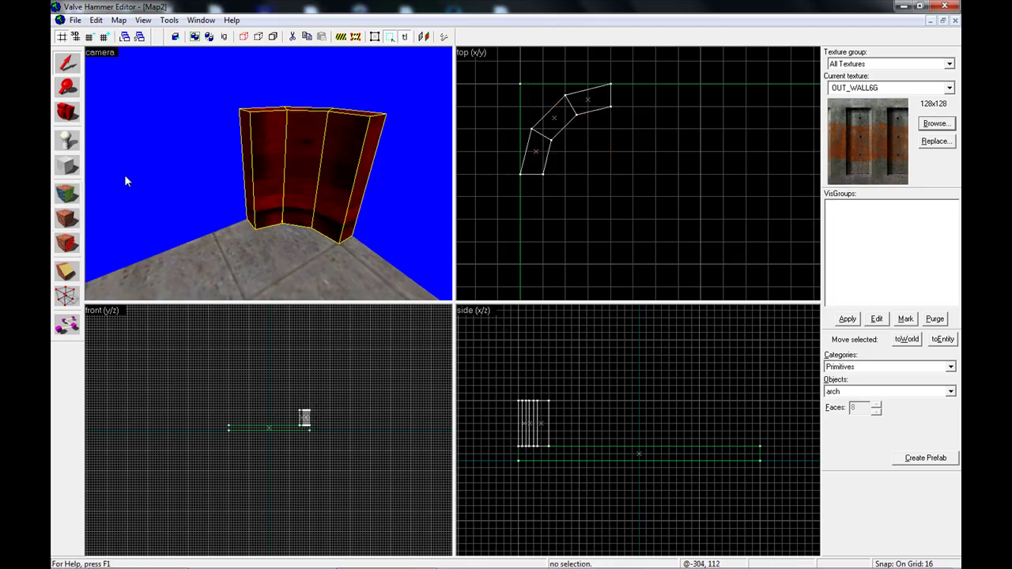
Inspect the texture scale and alignment settings of one inner face of the arch.
{"action": "left_click", "coordinate": [69, 193]}
{"action": "left_click", "coordinate": [267, 173]}
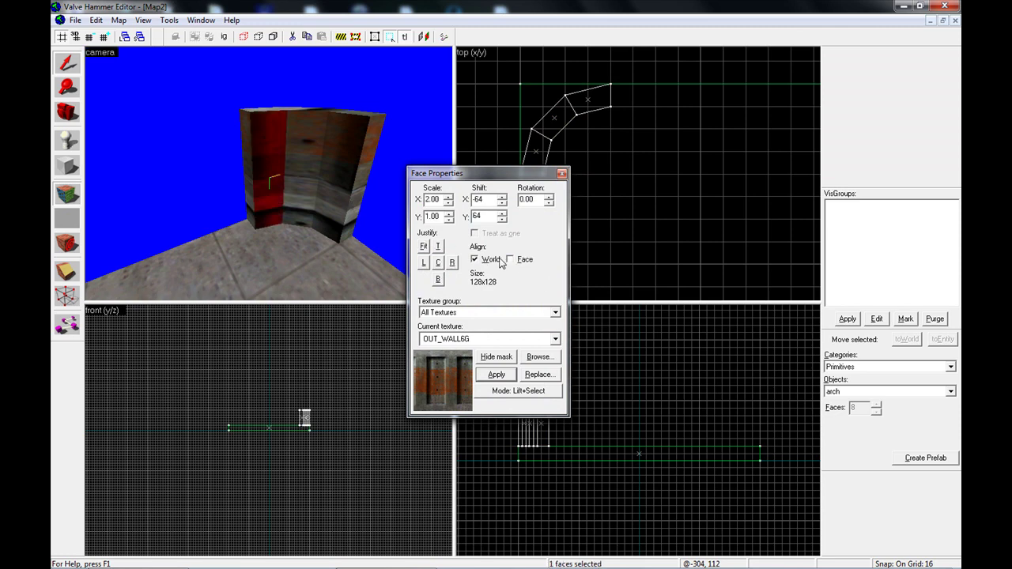
{"action": "left_click", "coordinate": [561, 173]}
Create a 16 × 352 × 64 wall block along the floor's left edge in the top view, starting at the arch's lower end.
{"action": "left_click", "coordinate": [67, 165]}
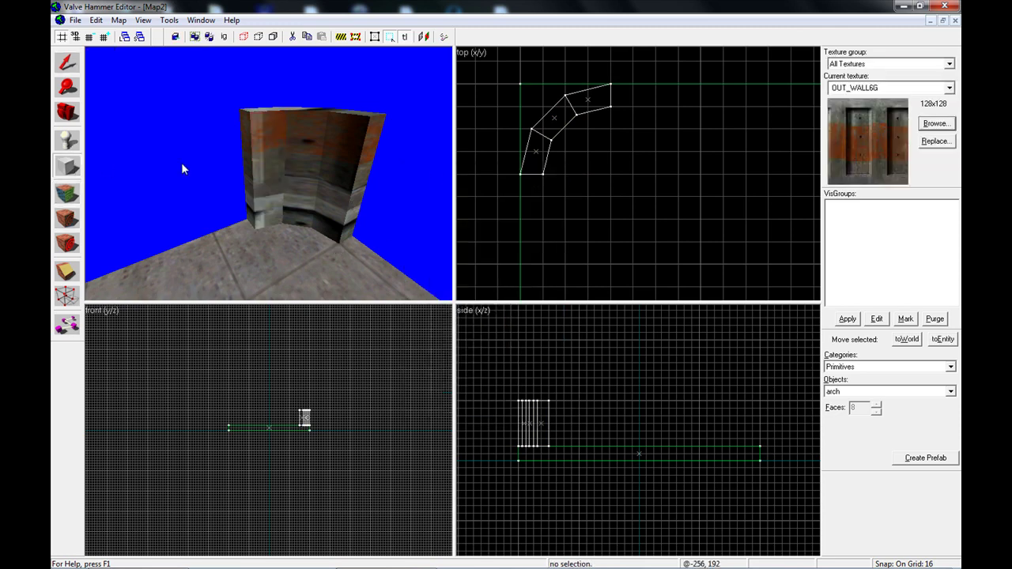
{"action": "scroll", "coordinate": [527, 208], "scroll_direction": "down", "scroll_amount": 4}
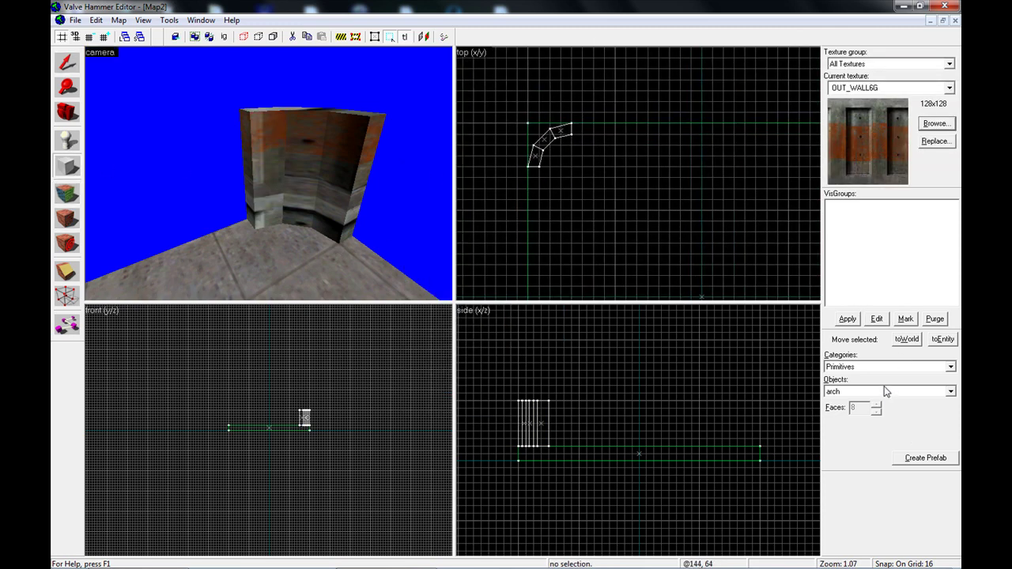
{"action": "left_click", "coordinate": [889, 391]}
{"action": "left_click", "coordinate": [870, 411]}
{"action": "left_click_drag", "start_coordinate": [528, 166], "coordinate": [544, 200]}
{"action": "scroll", "coordinate": [543, 240], "scroll_direction": "down", "scroll_amount": 5}
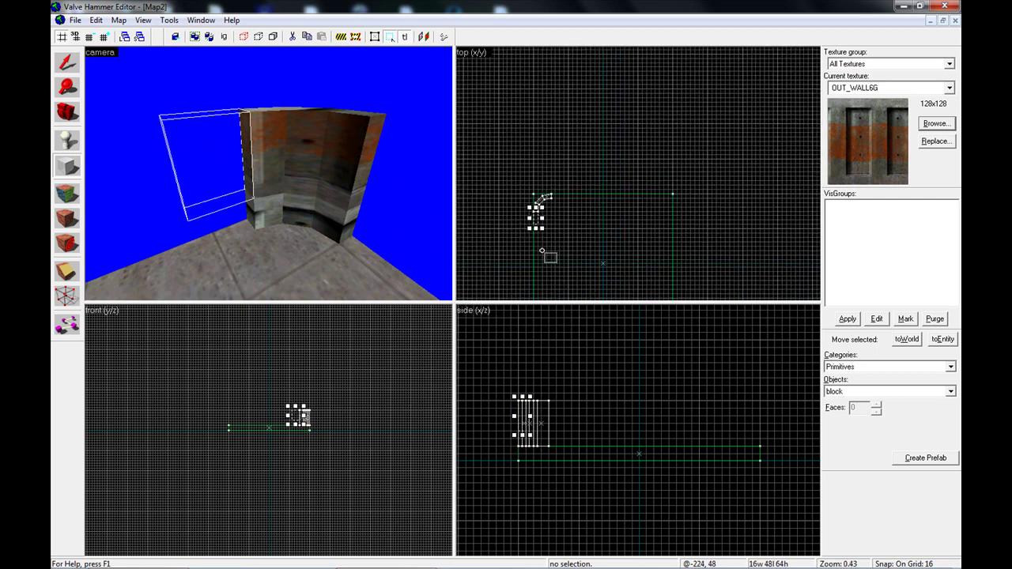
{"action": "left_click_drag", "start_coordinate": [547, 252], "coordinate": [567, 161]}
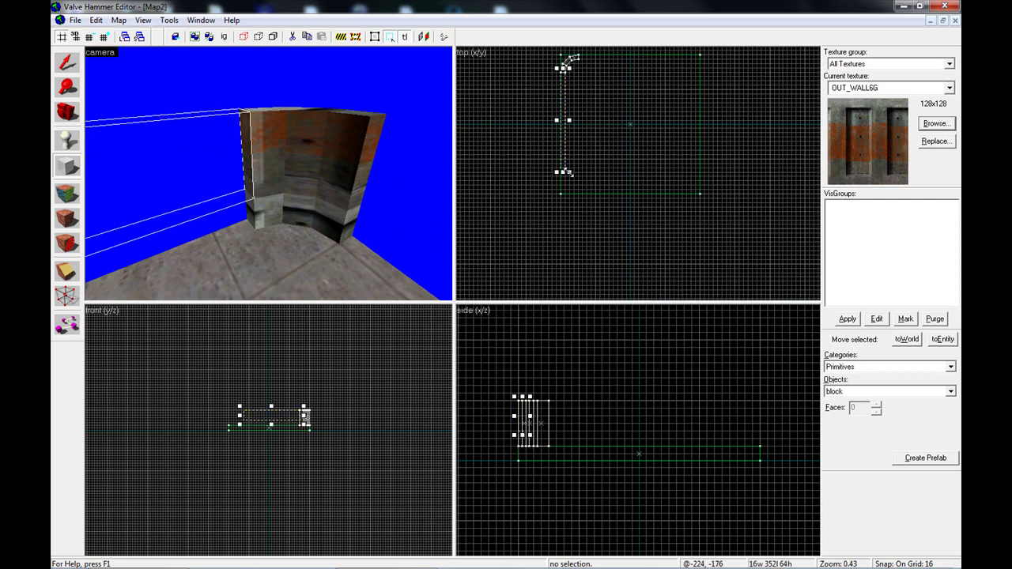
{"action": "key", "text": "Return"}
{"action": "key", "text": "shift+s"}
{"action": "left_click", "coordinate": [571, 69]}
{"action": "mouse_move", "coordinate": [571, 70]}
{"action": "left_mouse_down", "text": "shift"}
{"action": "mouse_move", "coordinate": [573, 189]}
{"action": "mouse_move", "coordinate": [596, 174]}
{"action": "mouse_move", "coordinate": [592, 166]}
{"action": "left_mouse_up", "text": "shift"}
{"action": "scroll", "coordinate": [578, 185], "scroll_direction": "up", "scroll_amount": 6}
{"action": "left_click_drag", "start_coordinate": [577, 201], "coordinate": [583, 203]}
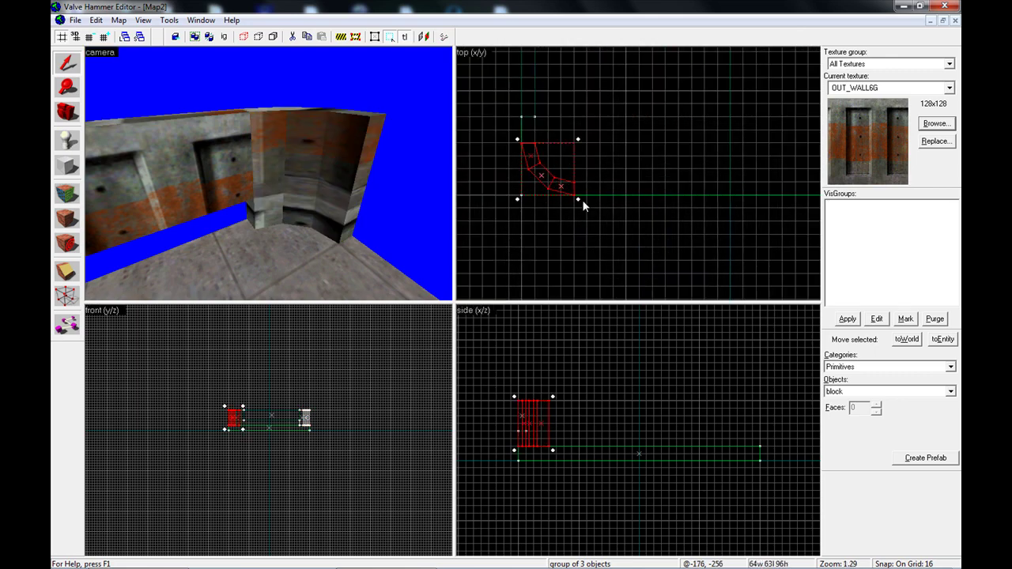
{"action": "scroll", "coordinate": [587, 185], "scroll_direction": "up", "scroll_amount": 4}
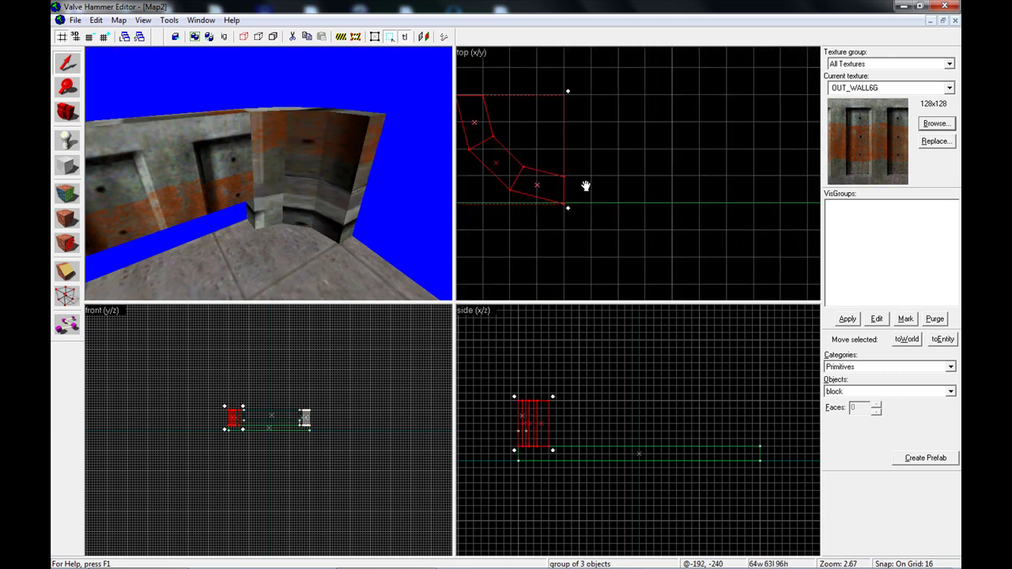
{"action": "left_click", "coordinate": [696, 186]}
{"action": "scroll", "coordinate": [586, 170], "scroll_direction": "down", "scroll_amount": 10}
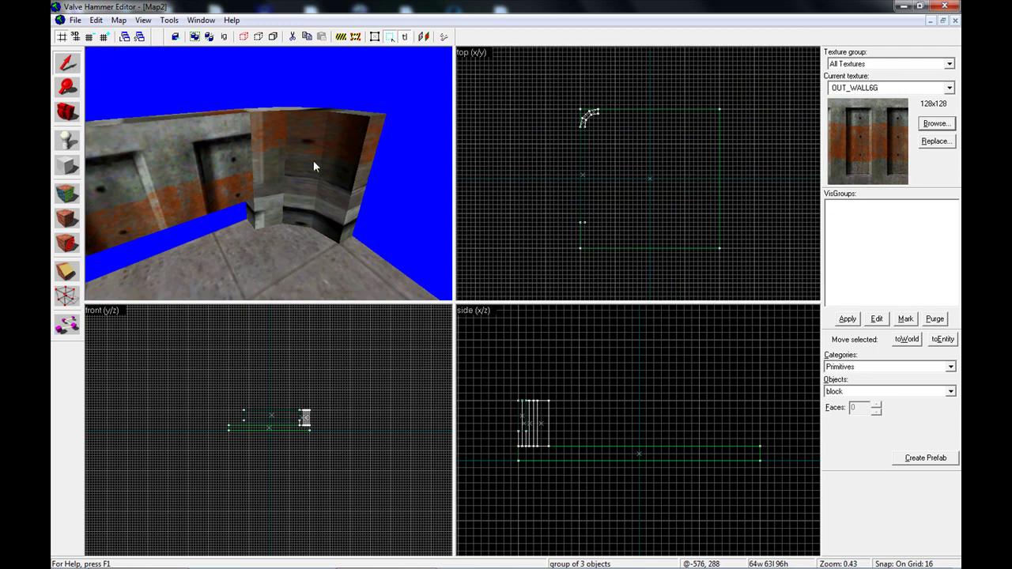
Copy the arch into the floor's lower-left corner in the top view, rotated another 90 degrees counter-clockwise to round that corner.
{"action": "left_click", "coordinate": [316, 164]}
{"action": "left_click_drag", "start_coordinate": [587, 119], "coordinate": [605, 205], "text": "shift"}
{"action": "scroll", "coordinate": [601, 253], "scroll_direction": "up", "scroll_amount": 5}
{"action": "left_click", "coordinate": [592, 235]}
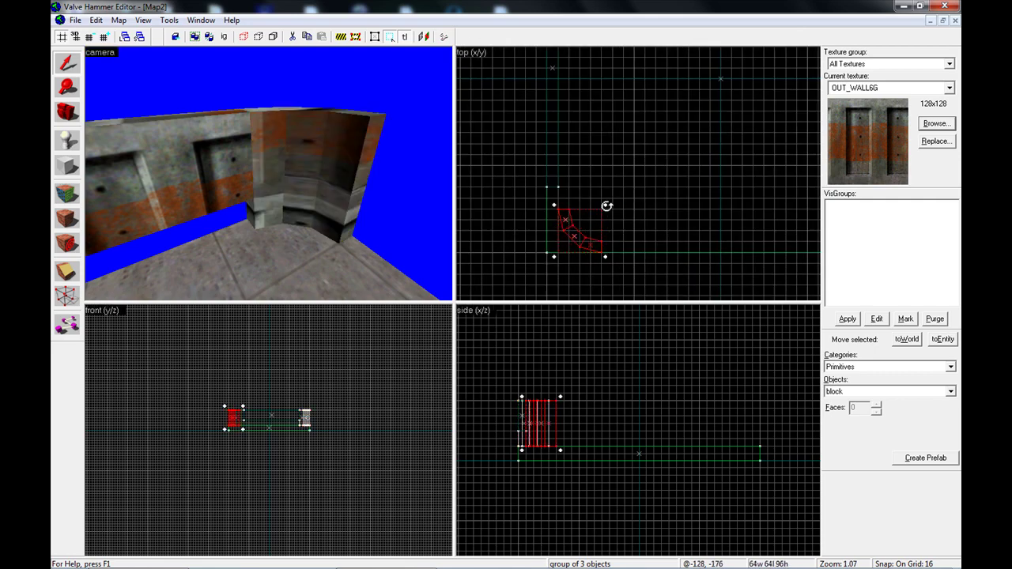
{"action": "scroll", "coordinate": [577, 224], "scroll_direction": "up", "scroll_amount": 5}
{"action": "scroll", "coordinate": [597, 221], "scroll_direction": "down", "scroll_amount": 3}
{"action": "left_click", "coordinate": [593, 212]}
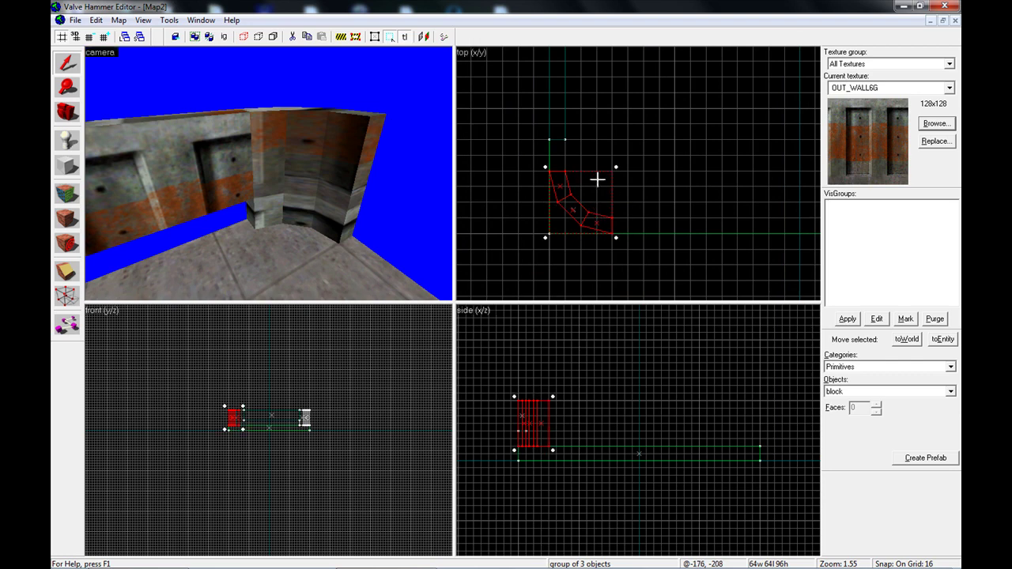
{"action": "scroll", "coordinate": [579, 205], "scroll_direction": "down", "scroll_amount": 5}
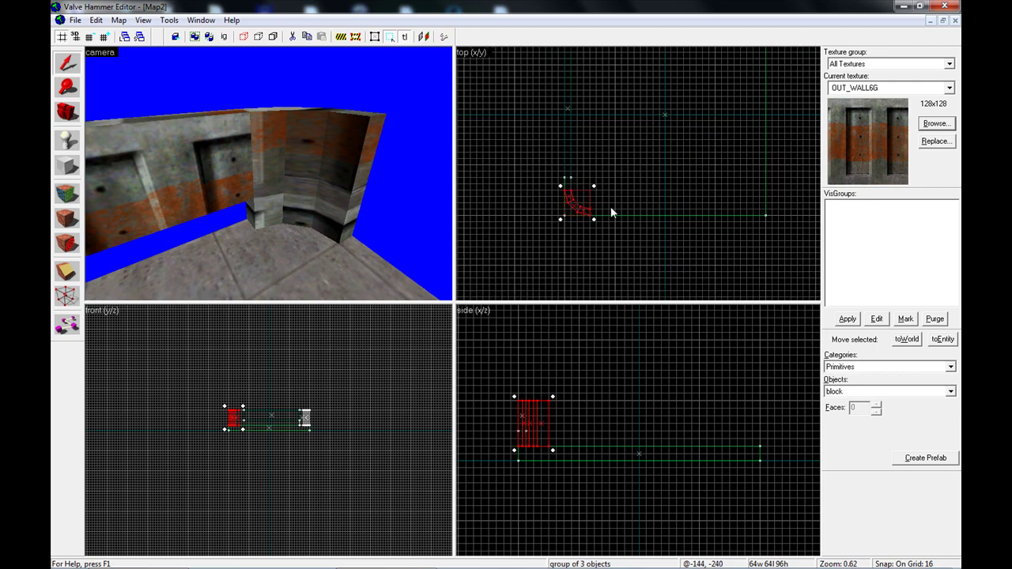
Copy the arch into the floor's lower-right corner in the top view, rotated another 90 degrees counter-clockwise to round that corner.
{"action": "left_click_drag", "start_coordinate": [577, 203], "coordinate": [748, 200]}
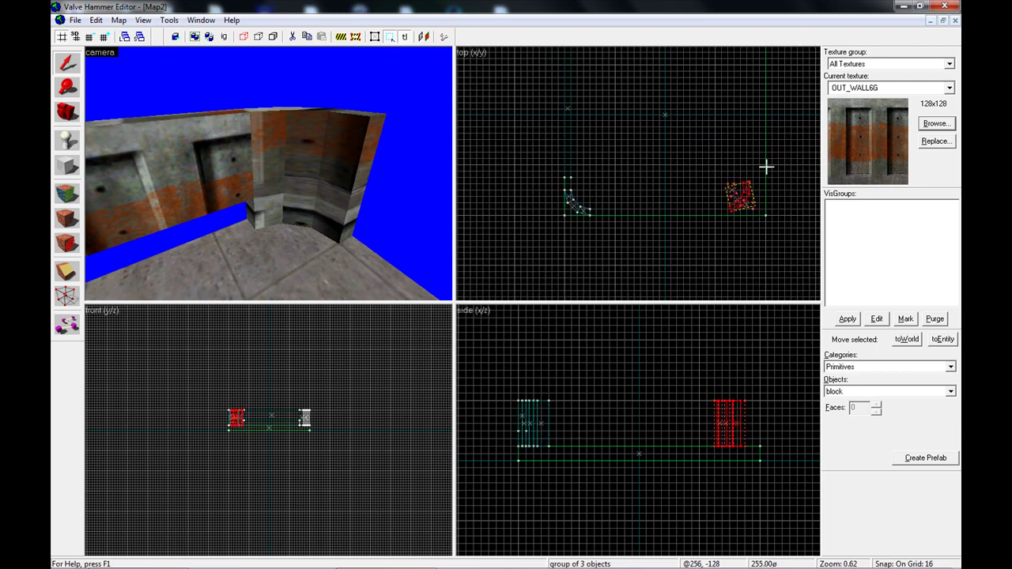
{"action": "scroll", "coordinate": [764, 185], "scroll_direction": "up", "scroll_amount": 3}
{"action": "left_click_drag", "start_coordinate": [745, 203], "coordinate": [767, 216]}
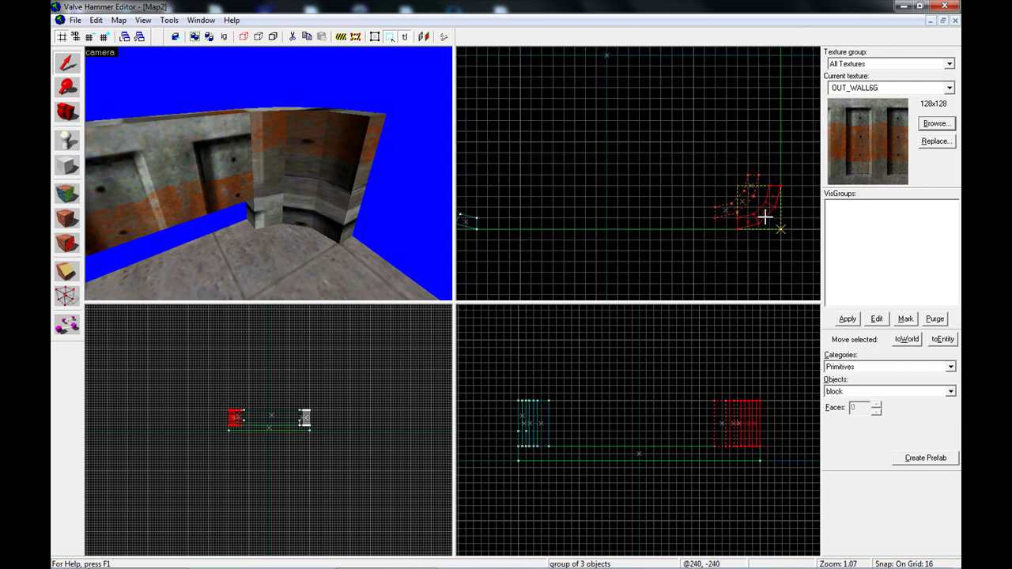
{"action": "scroll", "coordinate": [767, 216], "scroll_direction": "down", "scroll_amount": 3}
{"action": "left_click", "coordinate": [757, 261]}
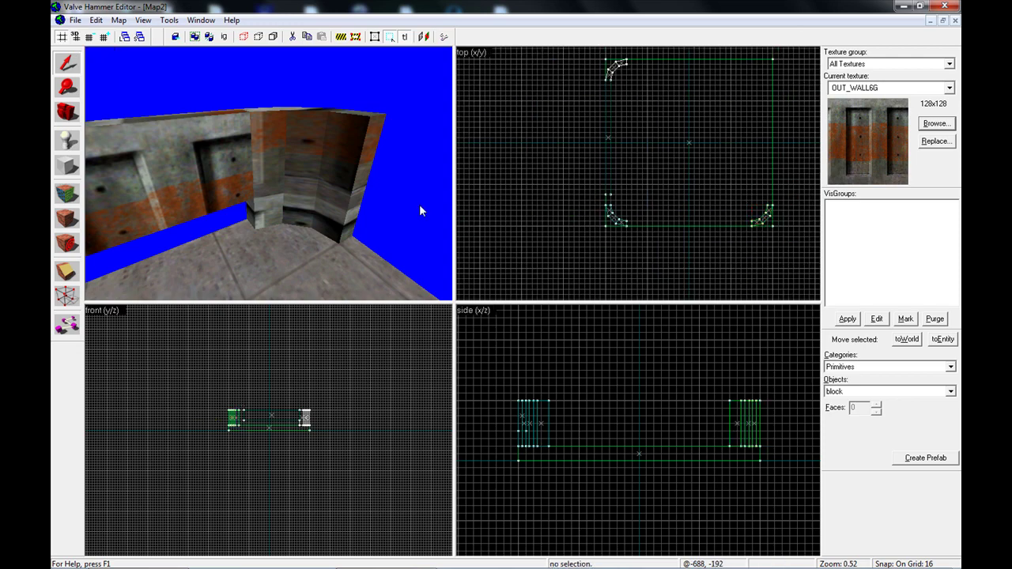
Copy the lower-right arch into the floor's upper-right corner in the top view, rotated a further 90 degrees counter-clockwise.
{"action": "key", "text": "z"}
{"action": "key", "text": "s"}
{"action": "key", "text": "d"}
{"action": "key", "text": "z"}
{"action": "left_click", "coordinate": [247, 186]}
{"action": "key", "text": "space"}
{"action": "left_click_drag", "start_coordinate": [595, 174], "coordinate": [544, 259]}
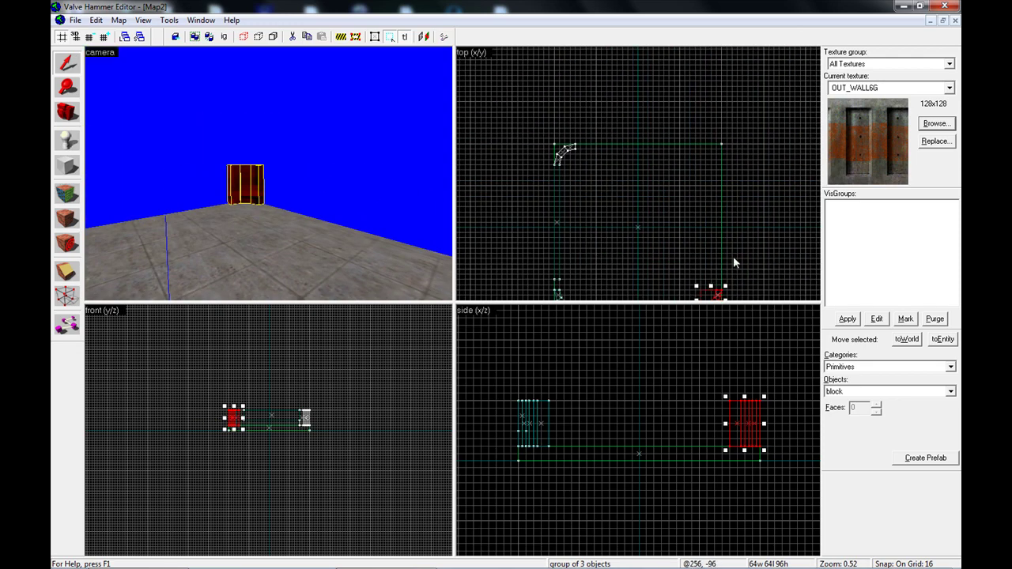
{"action": "left_click_drag", "start_coordinate": [733, 256], "coordinate": [732, 226]}
{"action": "left_click_drag", "start_coordinate": [714, 271], "coordinate": [727, 108]}
{"action": "left_click", "coordinate": [708, 124]}
{"action": "scroll", "coordinate": [718, 115], "scroll_direction": "up", "scroll_amount": 5}
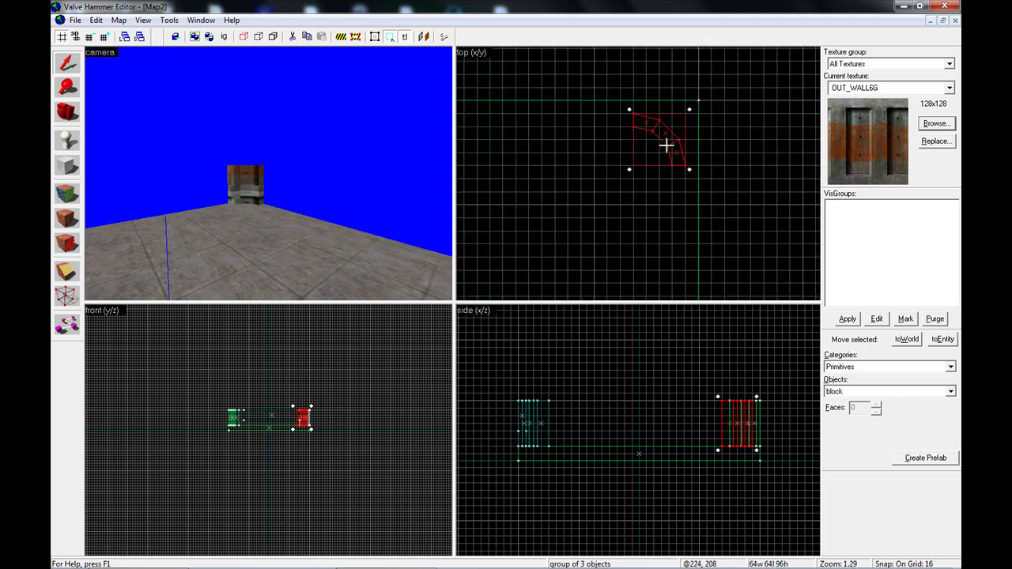
{"action": "left_click_drag", "start_coordinate": [666, 145], "coordinate": [685, 129]}
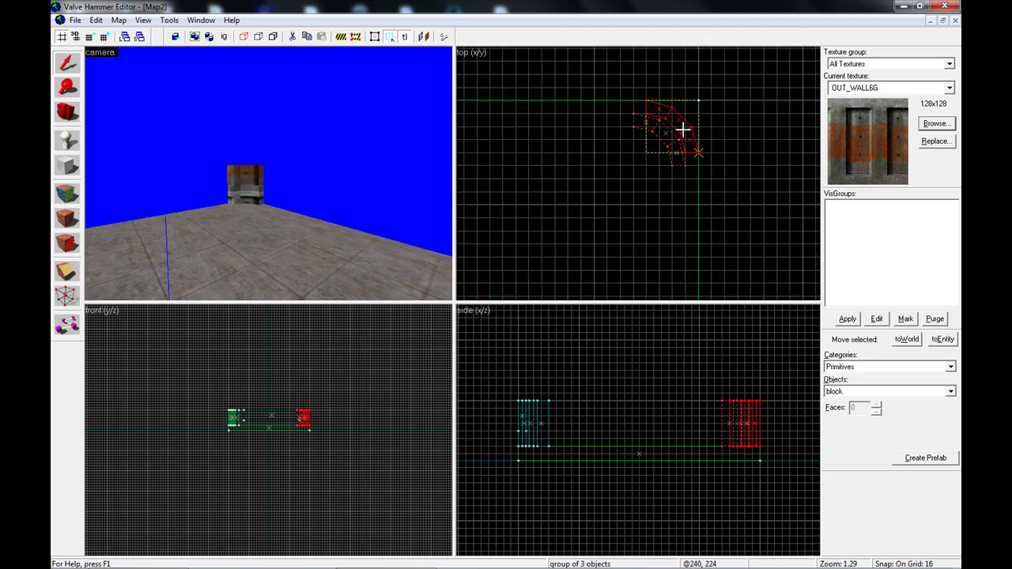
Lengthen the left wall block to 384 units in the top view so it reaches the lower-left arch.
{"action": "key", "text": "z"}
{"action": "key", "text": "s"}
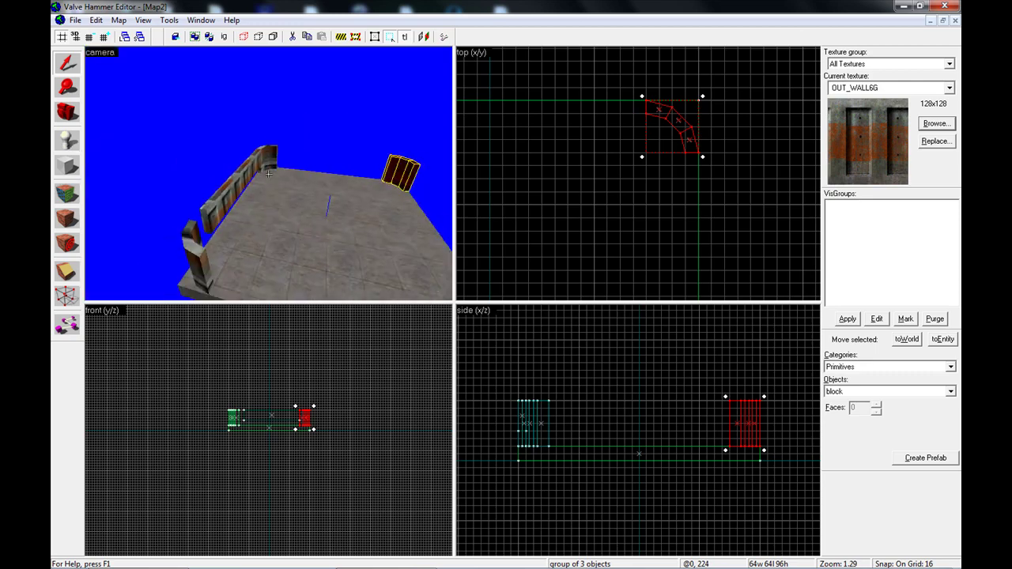
{"action": "left_click", "coordinate": [269, 173]}
{"action": "key", "text": "z"}
{"action": "scroll", "coordinate": [497, 155], "scroll_direction": "down", "scroll_amount": 1}
{"action": "left_click_drag", "start_coordinate": [628, 168], "coordinate": [847, 163]}
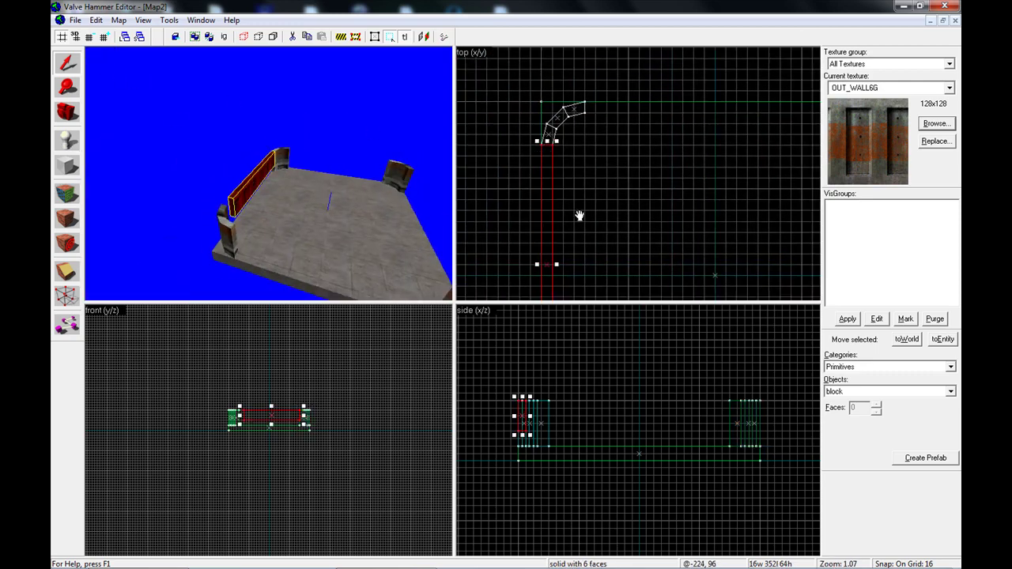
{"action": "scroll", "coordinate": [551, 190], "scroll_direction": "up", "scroll_amount": 3}
{"action": "scroll", "coordinate": [553, 155], "scroll_direction": "down", "scroll_amount": 2}
{"action": "left_click_drag", "start_coordinate": [576, 203], "coordinate": [573, 183]}
{"action": "scroll", "coordinate": [574, 185], "scroll_direction": "down", "scroll_amount": 2}
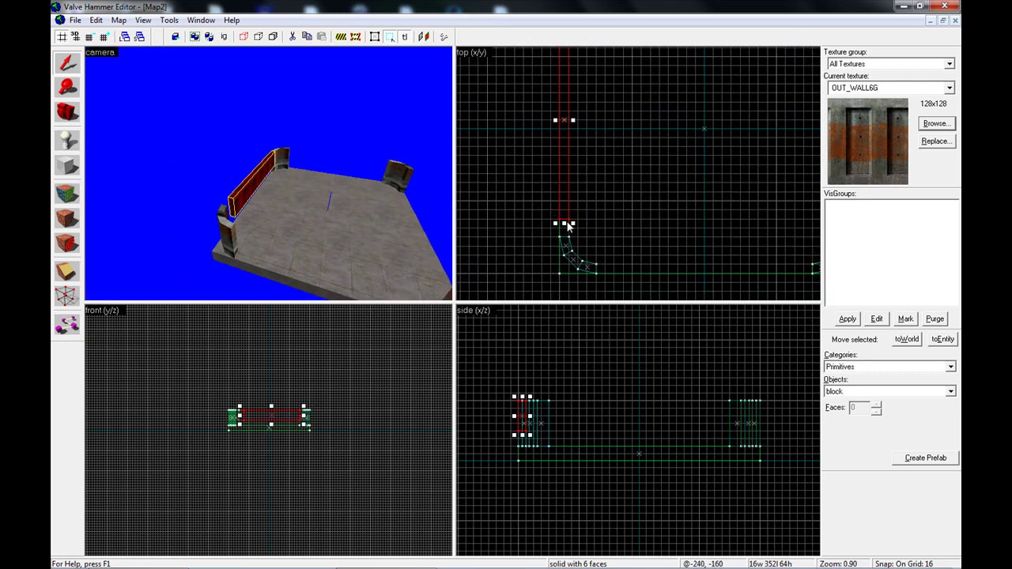
{"action": "scroll", "coordinate": [596, 240], "scroll_direction": "down", "scroll_amount": 5}
{"action": "scroll", "coordinate": [596, 227], "scroll_direction": "up", "scroll_amount": 3}
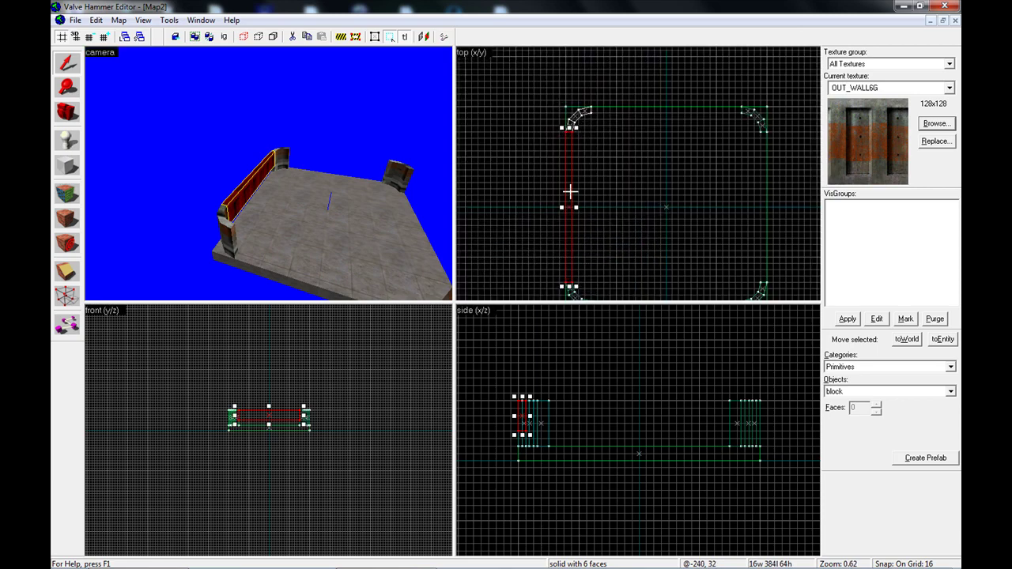
Copy the 384-unit wall to the floor's other three sides, rotated where needed to join the corner arches.
{"action": "left_click_drag", "start_coordinate": [569, 192], "coordinate": [637, 152], "text": "shift"}
{"action": "mouse_move", "coordinate": [644, 240]}
{"action": "left_mouse_down"}
{"action": "mouse_move", "coordinate": [700, 163]}
{"action": "mouse_move", "coordinate": [718, 112]}
{"action": "mouse_move", "coordinate": [700, 324]}
{"action": "mouse_move", "coordinate": [701, 267]}
{"action": "left_mouse_up"}
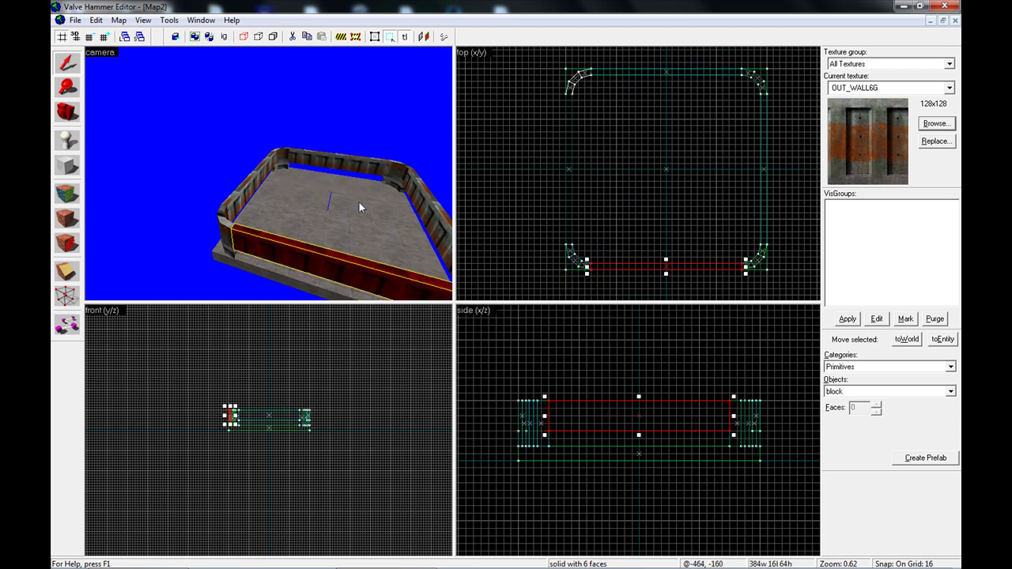
Select all four straight walls and stretch them down to the floor, making them 96 units high.
{"action": "key", "text": "z"}
{"action": "left_click", "coordinate": [269, 174]}
{"action": "key", "text": "w"}
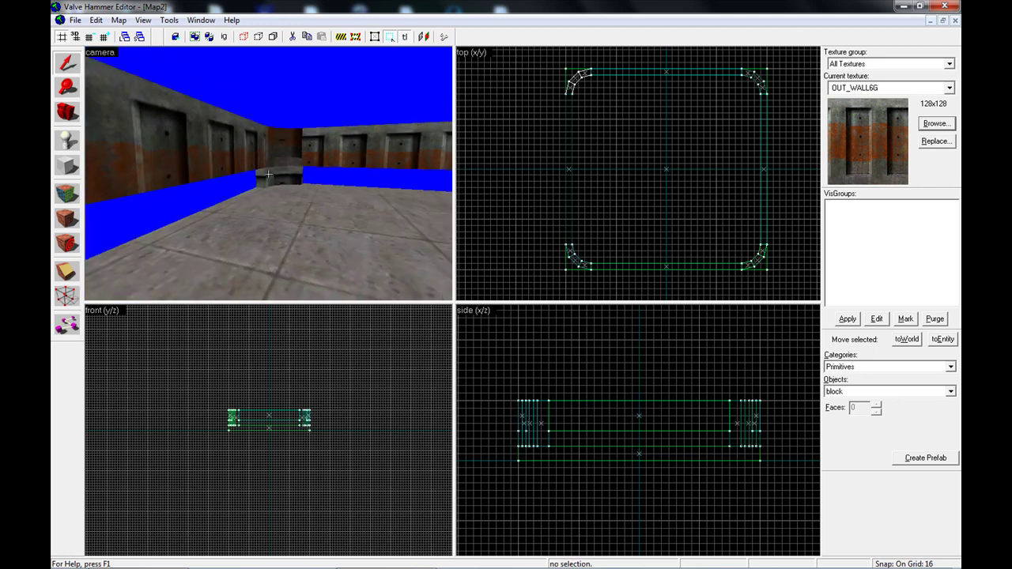
{"action": "key", "text": "z"}
{"action": "left_click", "coordinate": [233, 152]}
{"action": "left_click", "coordinate": [323, 157], "text": "ctrl"}
{"action": "key", "text": "z"}
{"action": "left_click", "coordinate": [269, 173], "text": "ctrl"}
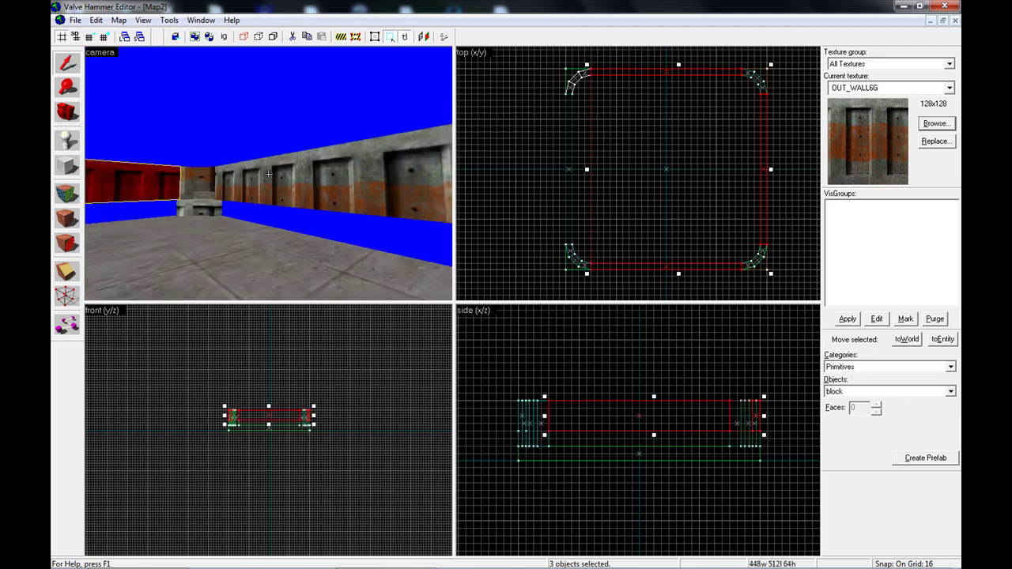
{"action": "left_click", "coordinate": [269, 173], "text": "ctrl"}
{"action": "scroll", "coordinate": [572, 370], "scroll_direction": "up", "scroll_amount": 3}
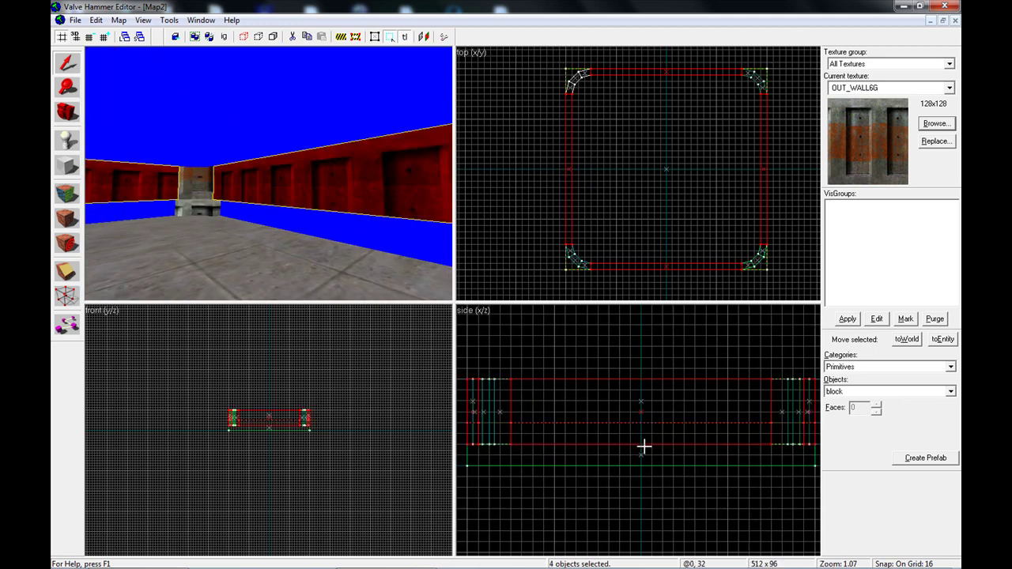
Fit the texture to the inner face of the wall on the top view's lower side, and set its X and Y scale to 1.
{"action": "key", "text": "z"}
{"action": "key", "text": "z"}
{"action": "left_click", "coordinate": [74, 198]}
{"action": "left_click", "coordinate": [66, 63]}
{"action": "left_click", "coordinate": [245, 175]}
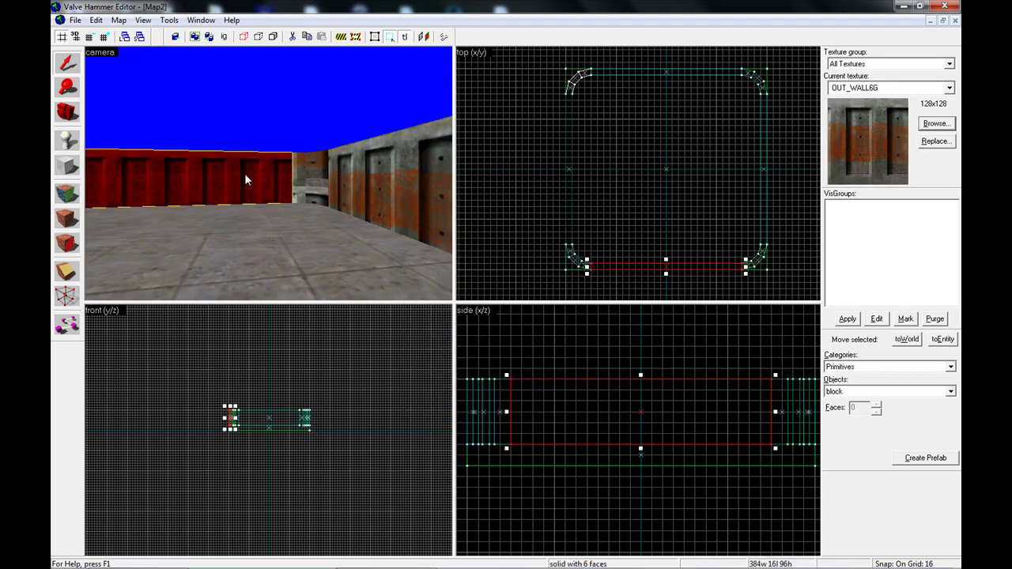
{"action": "left_click", "coordinate": [73, 197]}
{"action": "left_click", "coordinate": [424, 246]}
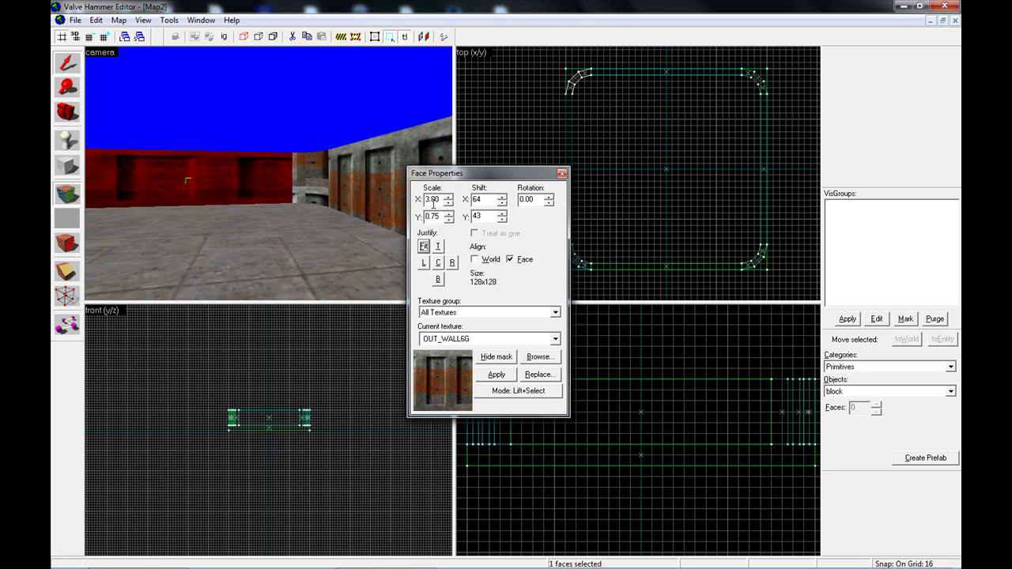
{"action": "double_click", "coordinate": [436, 199]}
{"action": "type", "text": "1"}
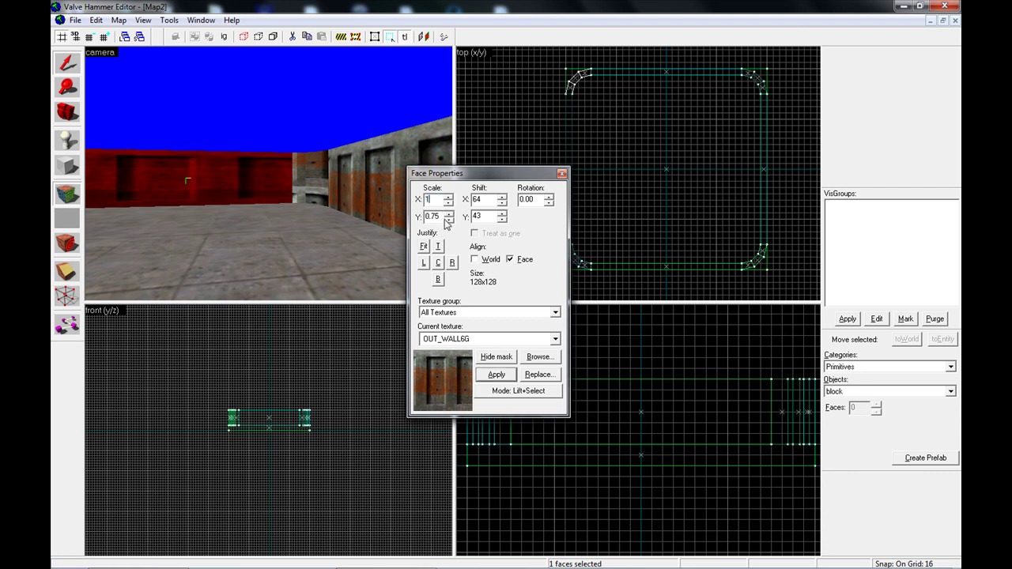
{"action": "key", "text": "Tab"}
{"action": "left_click", "coordinate": [439, 217]}
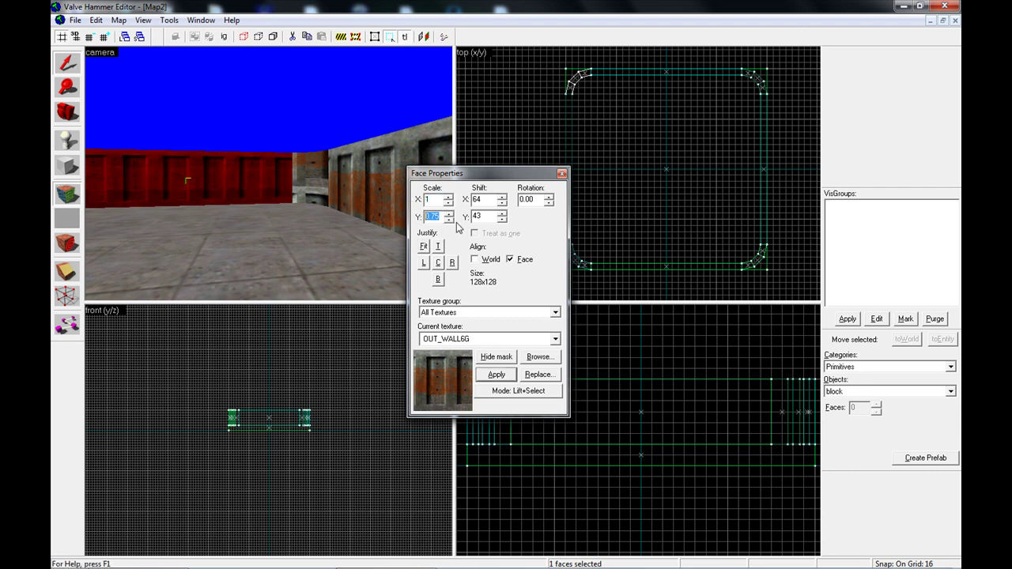
Reduce the texture's Y shift on that wall face and close the face properties.
{"action": "key", "text": "z"}
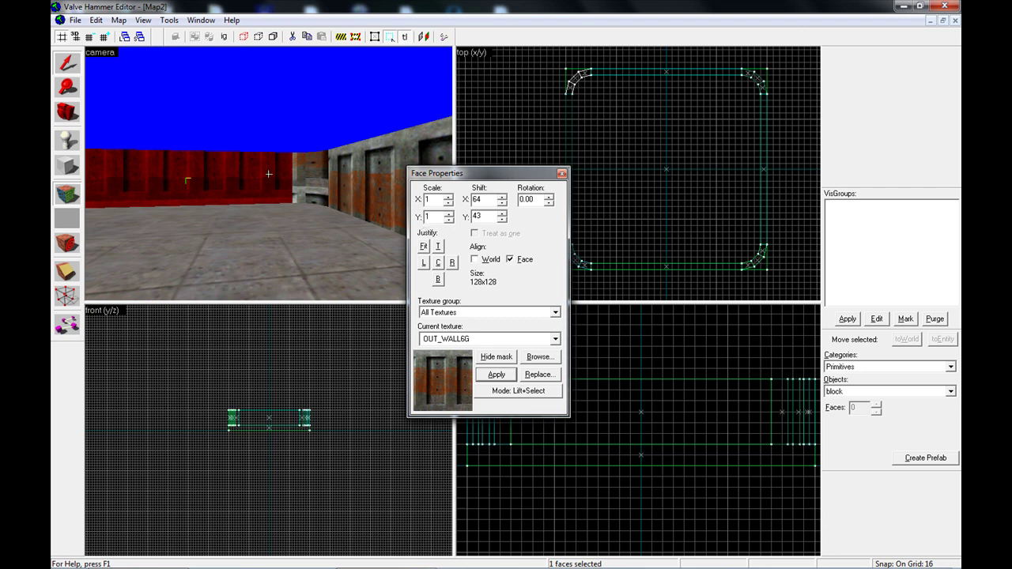
{"action": "key", "text": "w"}
{"action": "key", "text": "s"}
{"action": "key", "text": "z"}
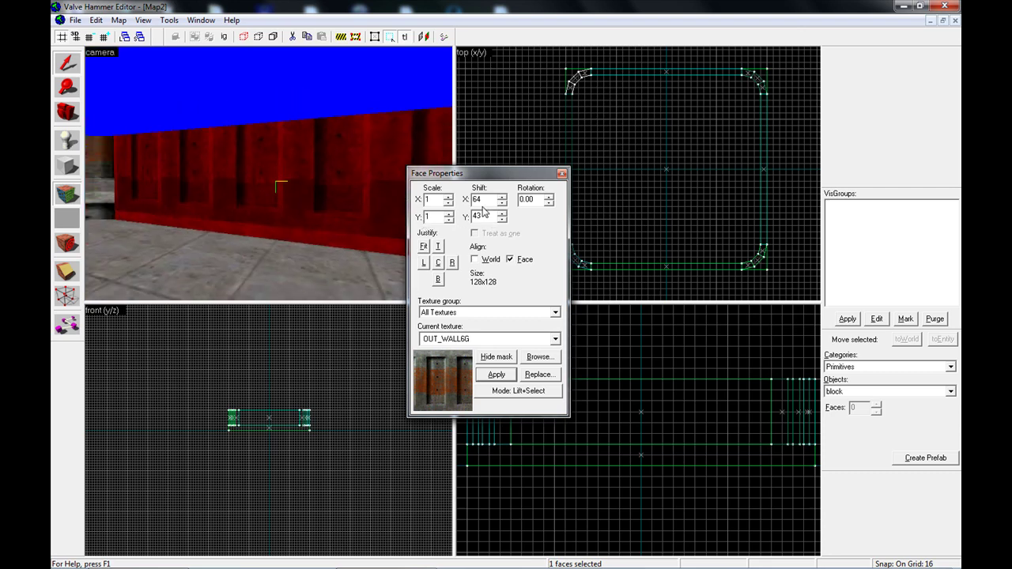
{"action": "left_click", "coordinate": [502, 220]}
{"action": "left_click", "coordinate": [502, 220]}
{"action": "left_click", "coordinate": [502, 221]}
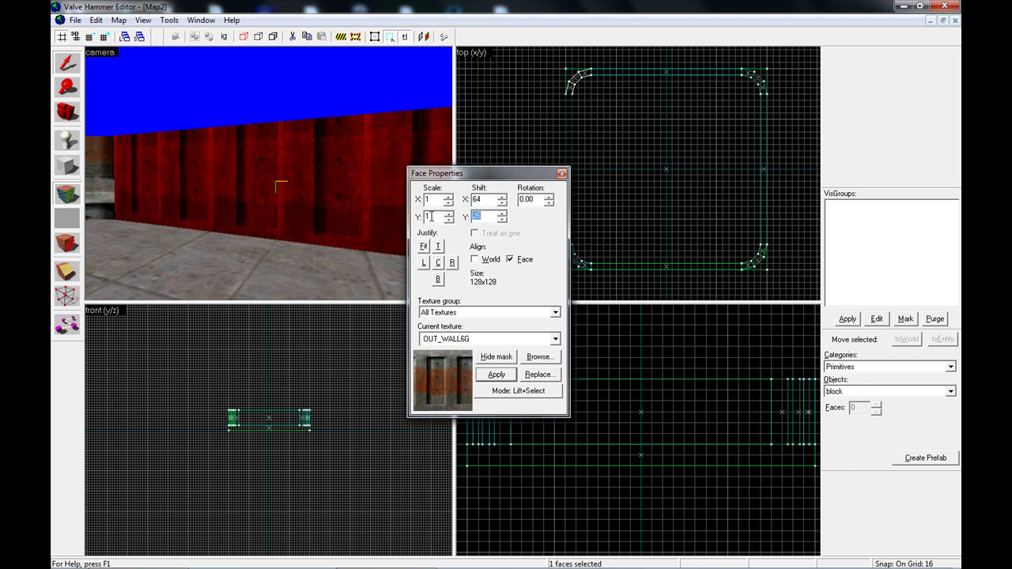
{"action": "left_click", "coordinate": [561, 173]}
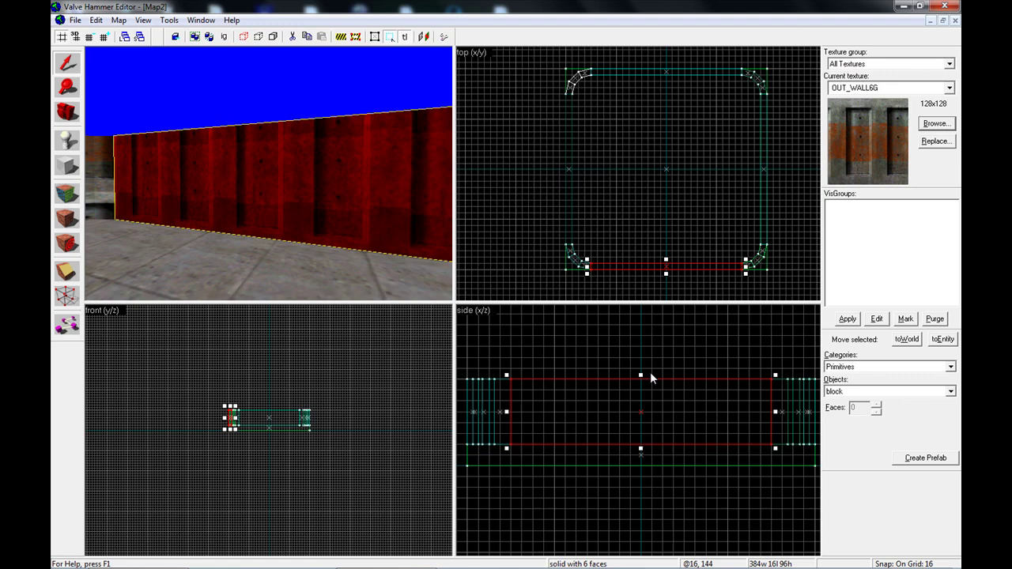
Raise the wall on the top view's lower side to 128 units, and raise the other walls and all corner arches to match.
{"action": "left_click_drag", "start_coordinate": [640, 374], "coordinate": [645, 355]}
{"action": "key", "text": "z"}
{"action": "key", "text": "z"}
{"action": "left_click", "coordinate": [235, 174], "text": "ctrl"}
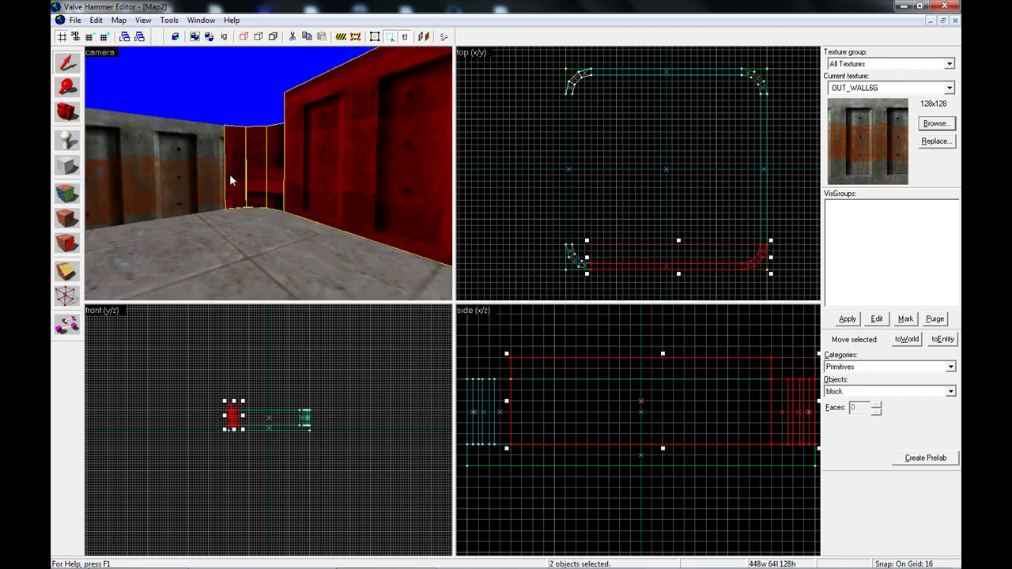
{"action": "left_click", "coordinate": [194, 174], "text": "ctrl"}
{"action": "key", "text": "z"}
{"action": "left_click", "coordinate": [268, 173], "text": "ctrl"}
{"action": "left_click", "coordinate": [269, 174], "text": "ctrl"}
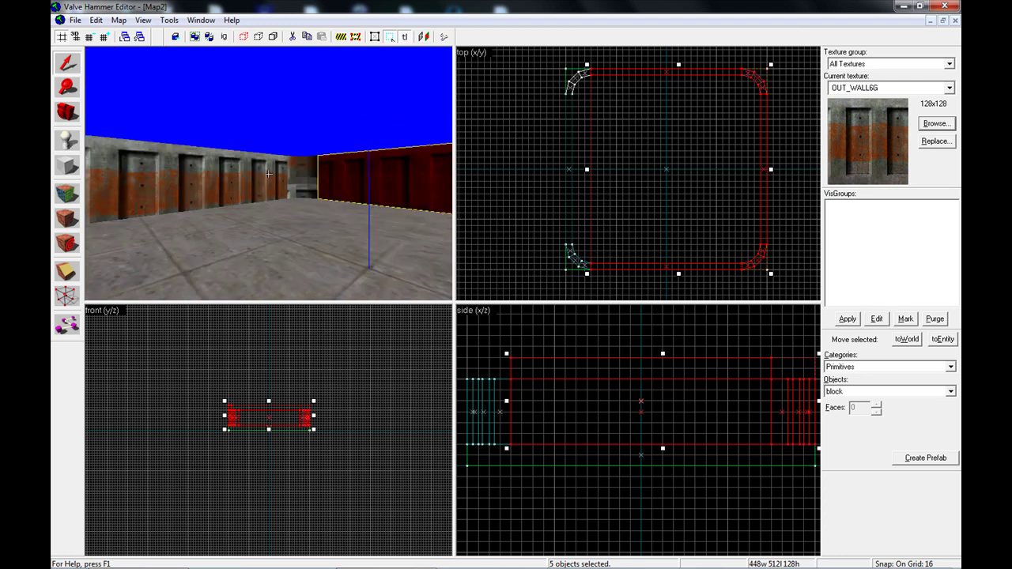
{"action": "left_click", "coordinate": [269, 174], "text": "ctrl"}
{"action": "left_click", "coordinate": [269, 174], "text": "ctrl"}
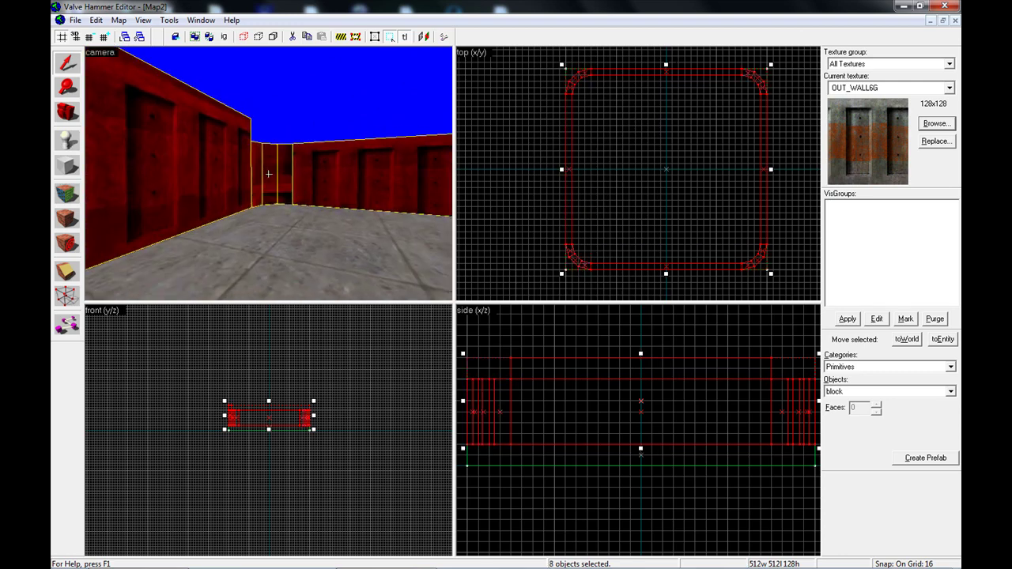
{"action": "left_click", "coordinate": [192, 167], "text": "ctrl"}
{"action": "scroll", "coordinate": [261, 403], "scroll_direction": "up", "scroll_amount": 5}
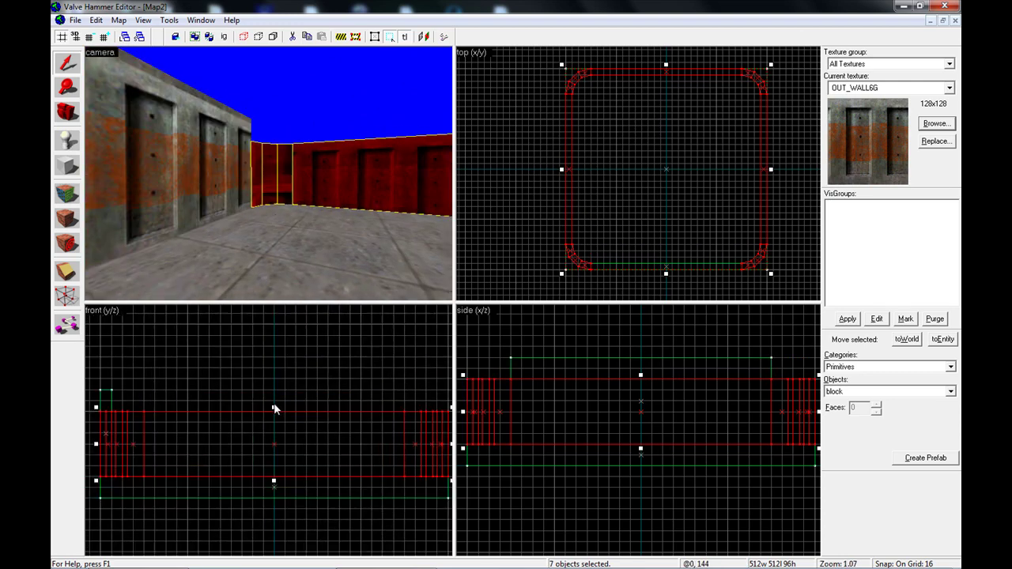
{"action": "left_click_drag", "start_coordinate": [273, 405], "coordinate": [277, 385]}
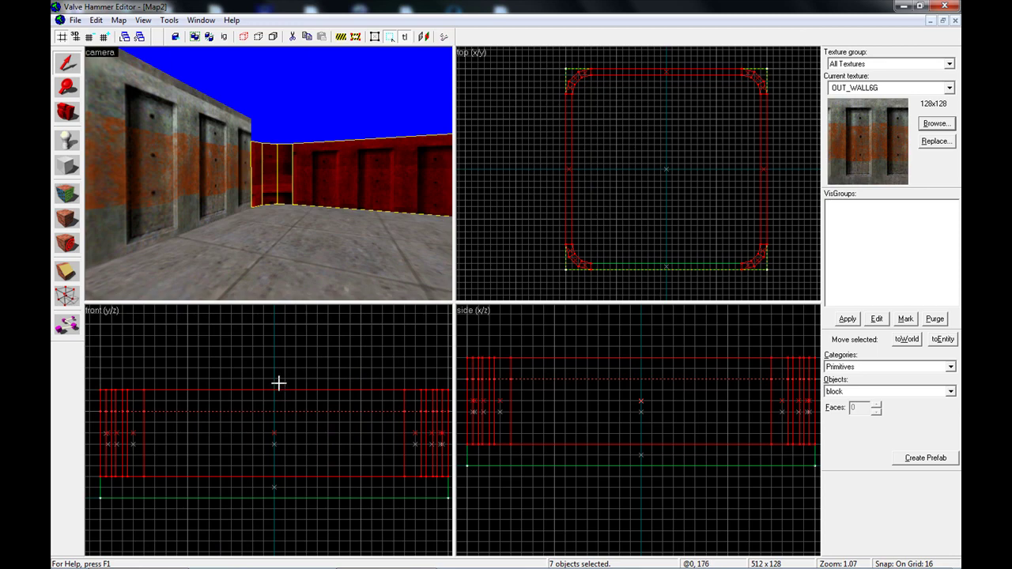
Refit the texture on the inner face of the raised lower-side wall and set its X scale to 1.
{"action": "left_click", "coordinate": [75, 190]}
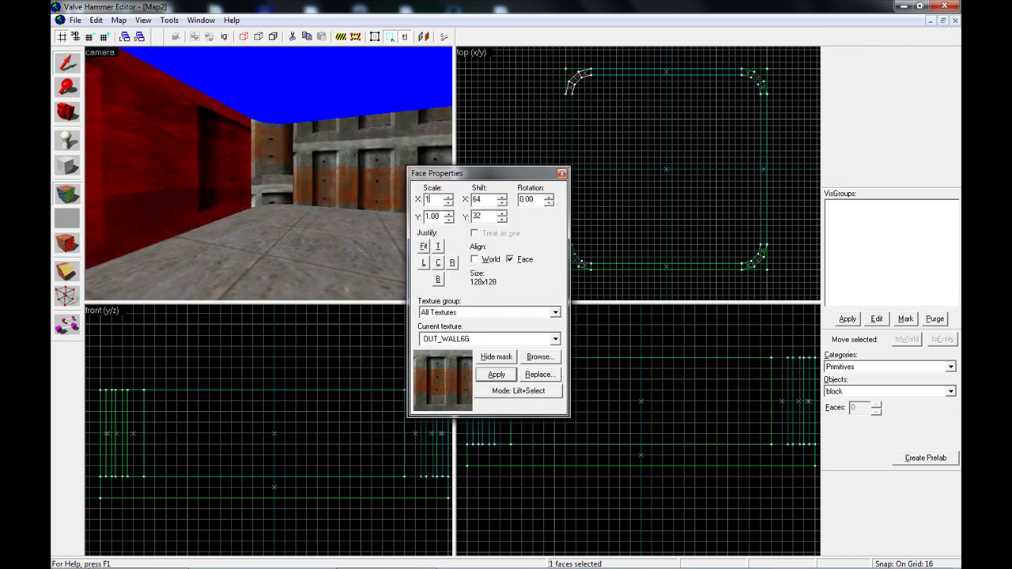
{"action": "key", "text": "z"}
{"action": "key", "text": "w"}
{"action": "key", "text": "z"}
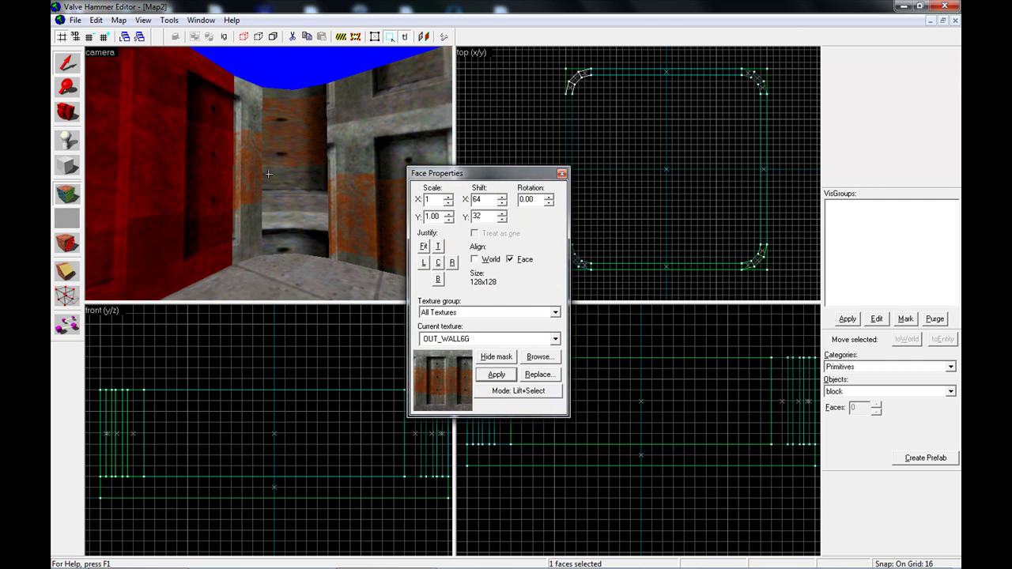
Carry the wall's texture settings onto the adjoining corner arch's inner faces with Face alignment and close the face properties.
{"action": "key", "text": "z"}
{"action": "left_click", "coordinate": [318, 180], "text": "ctrl"}
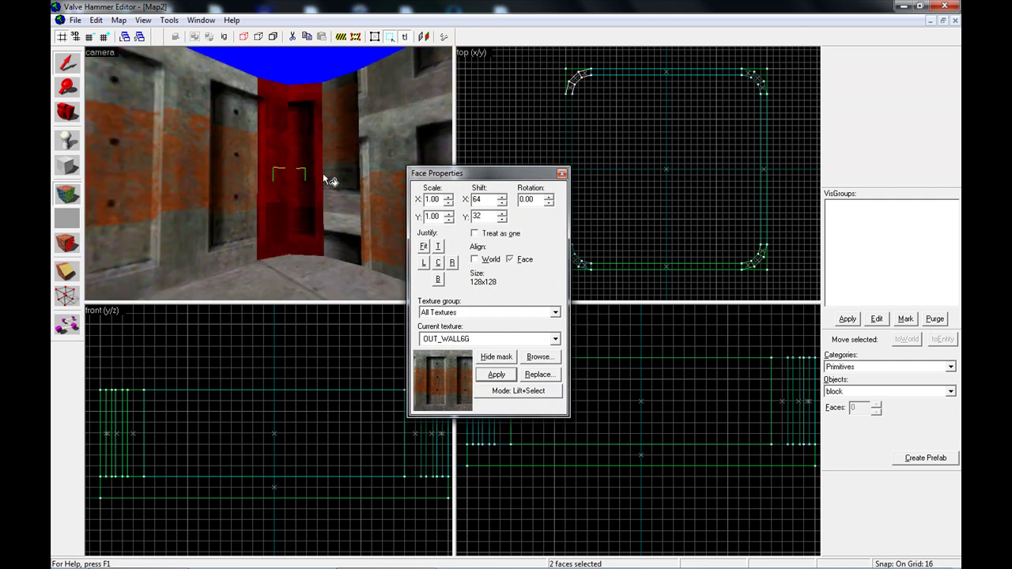
{"action": "left_click", "coordinate": [325, 177], "text": "ctrl"}
{"action": "left_click", "coordinate": [510, 259]}
{"action": "left_click", "coordinate": [238, 206]}
{"action": "key", "text": "z"}
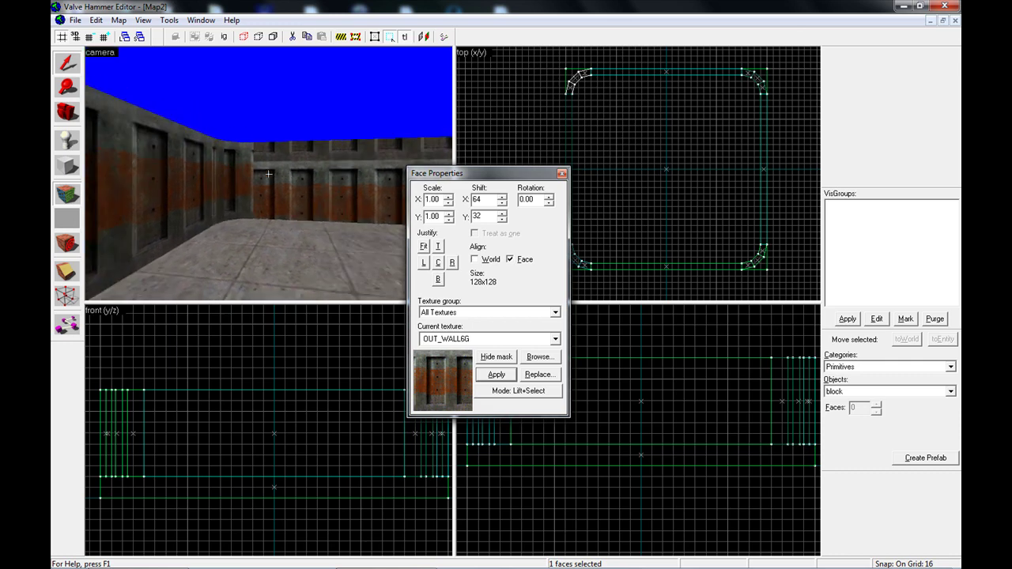
{"action": "key", "text": "w"}
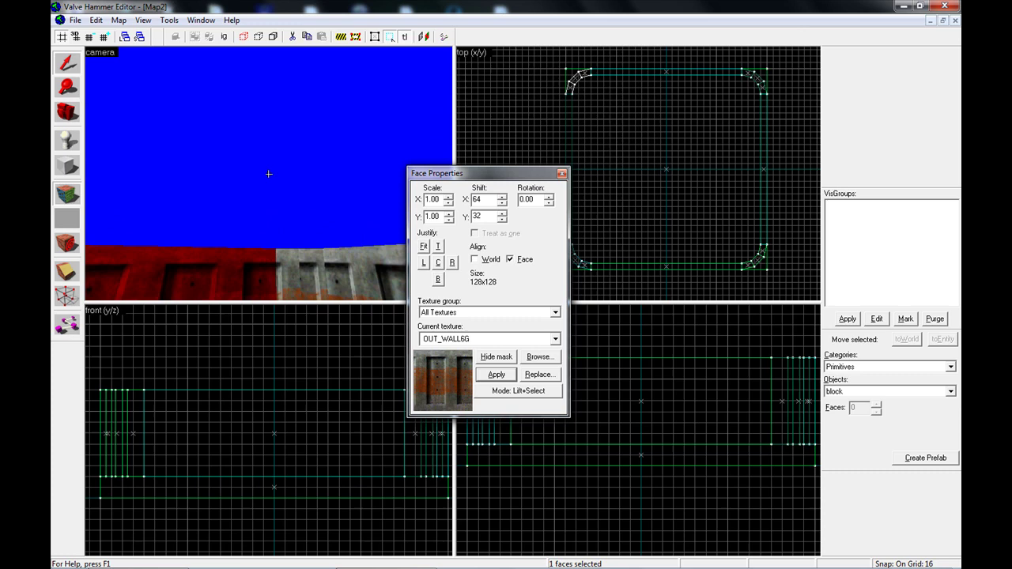
{"action": "key", "text": "w"}
{"action": "key", "text": "s"}
{"action": "key", "text": "z"}
{"action": "left_click", "coordinate": [562, 174]}
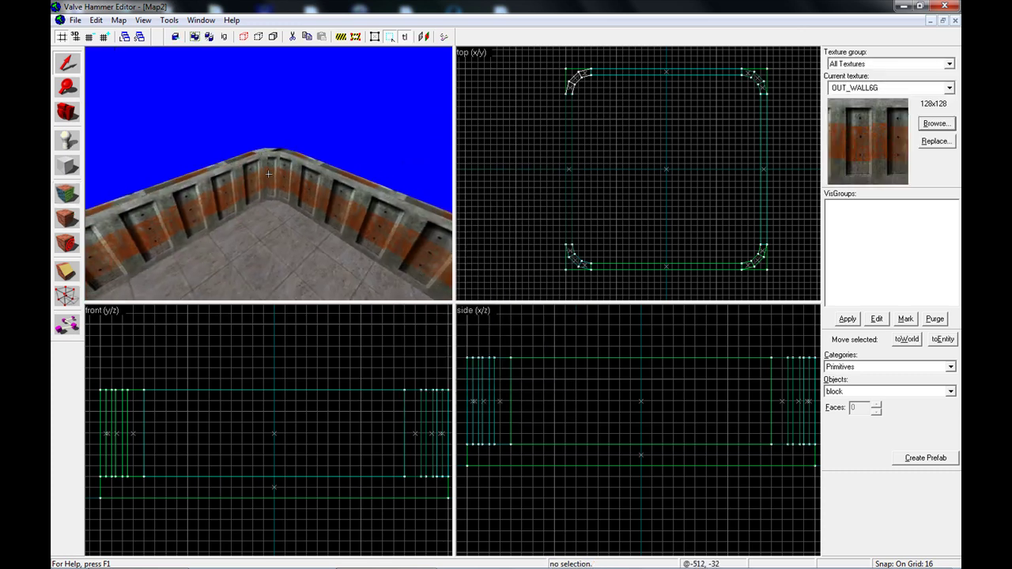
Carry the wall's texture settings onto the inner faces of the next corner arch with Face alignment and close the face properties.
{"action": "key", "text": "z"}
{"action": "key", "text": "s"}
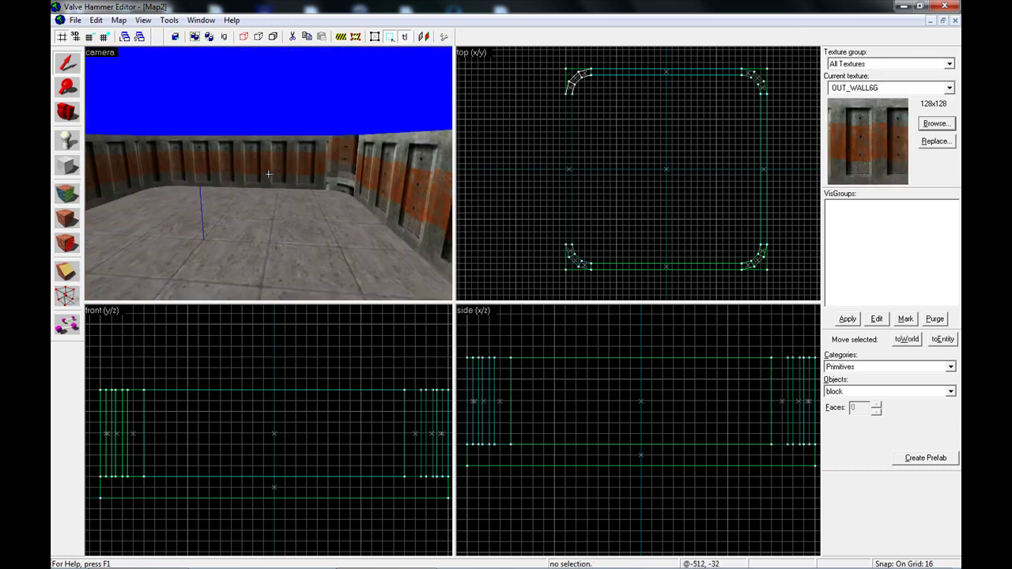
{"action": "key", "text": "w"}
{"action": "key", "text": "z"}
{"action": "left_click", "coordinate": [67, 195]}
{"action": "key", "text": "z"}
{"action": "left_click", "coordinate": [269, 174]}
{"action": "key", "text": "w"}
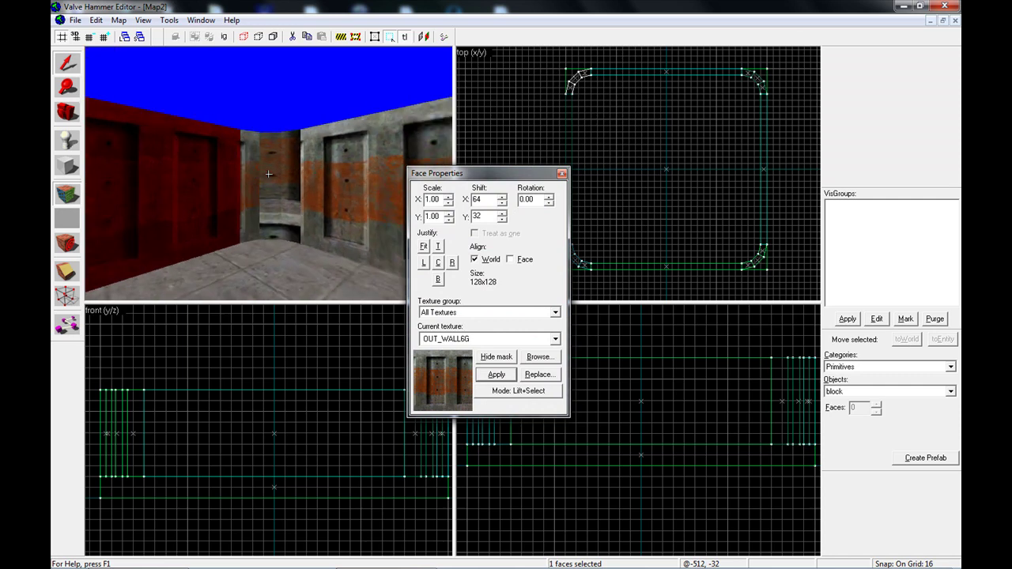
{"action": "left_click", "coordinate": [269, 174]}
{"action": "key", "text": "z"}
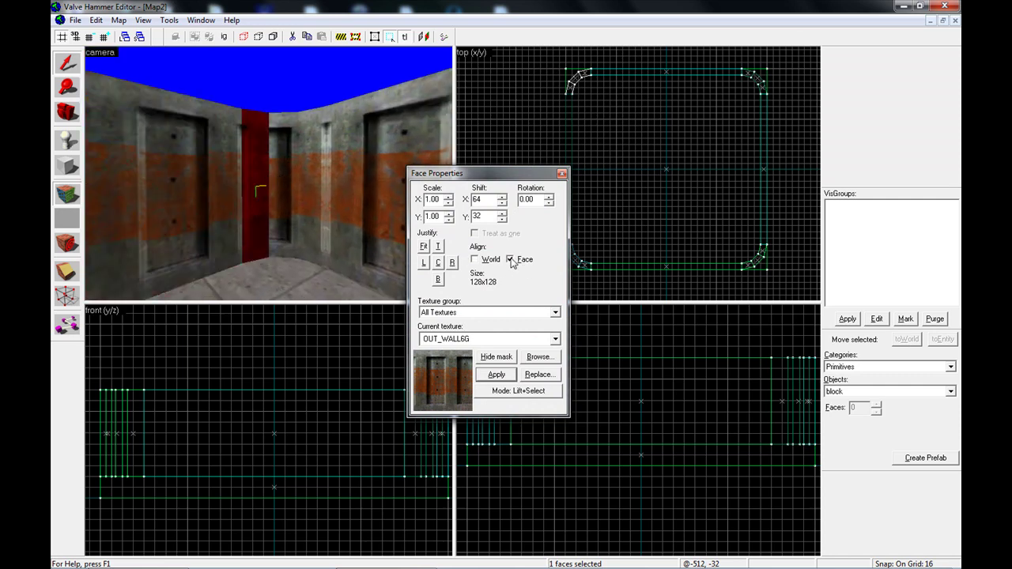
{"action": "left_click", "coordinate": [509, 259]}
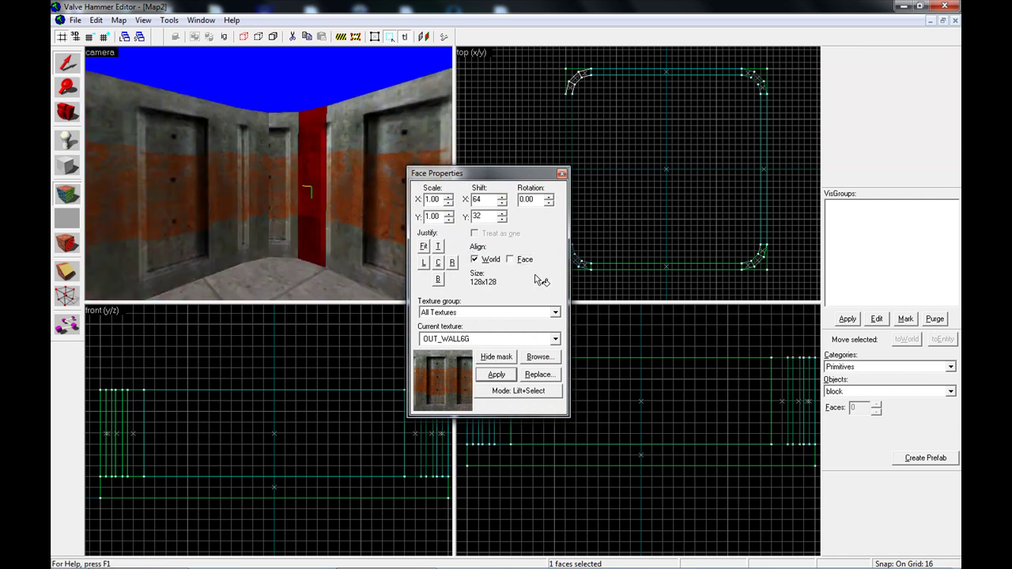
{"action": "left_click", "coordinate": [562, 173]}
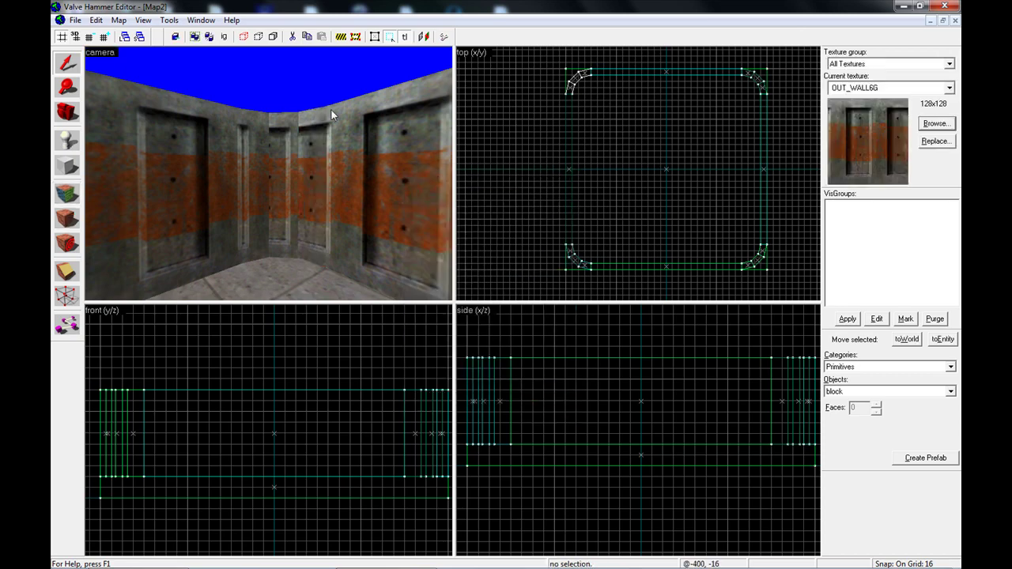
Set the texture alignment of the narrow inner face in the middle of the corner arch to World and close the face properties.
{"action": "key", "text": "z"}
{"action": "left_click", "coordinate": [269, 174]}
{"action": "key", "text": "z"}
{"action": "left_click", "coordinate": [69, 215]}
{"action": "left_click", "coordinate": [285, 187]}
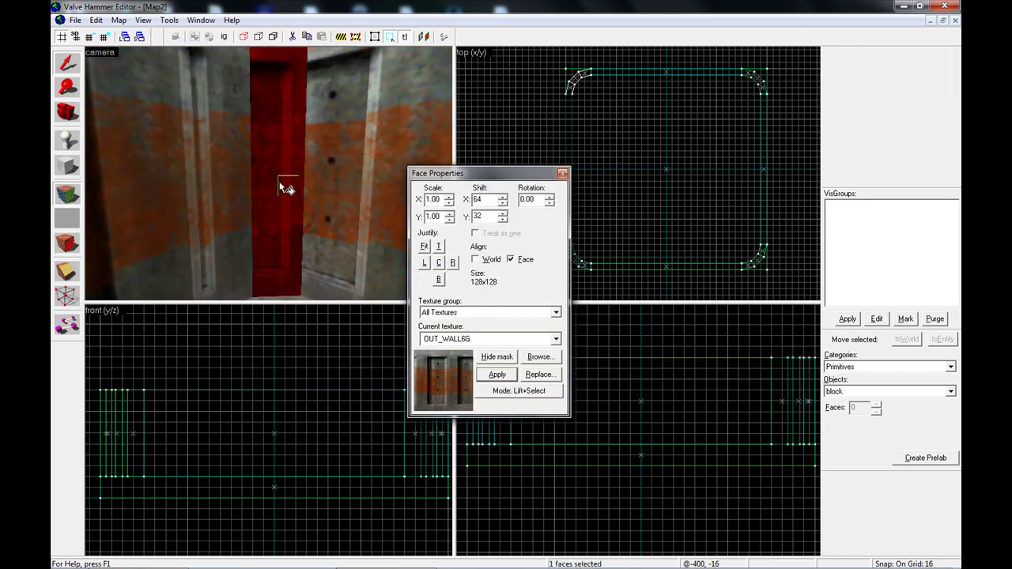
{"action": "left_click", "coordinate": [476, 261]}
{"action": "left_click", "coordinate": [562, 173]}
Lift the adjoining wall's texture settings, apply them to the same corner arch's inner face and close the face properties.
{"action": "key", "text": "z"}
{"action": "key", "text": "s"}
{"action": "key", "text": "z"}
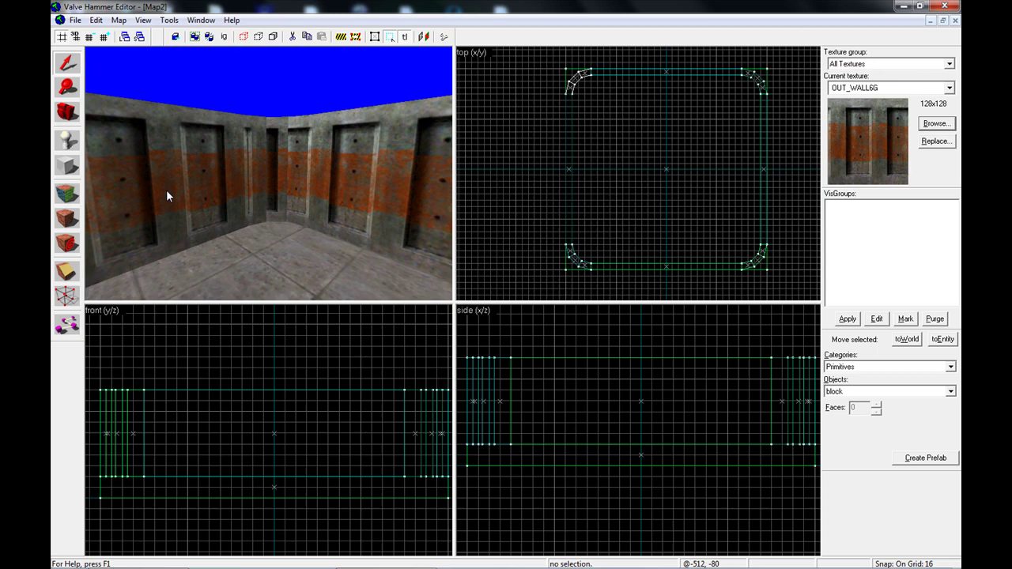
{"action": "key", "text": "shift+a"}
{"action": "left_click", "coordinate": [189, 184]}
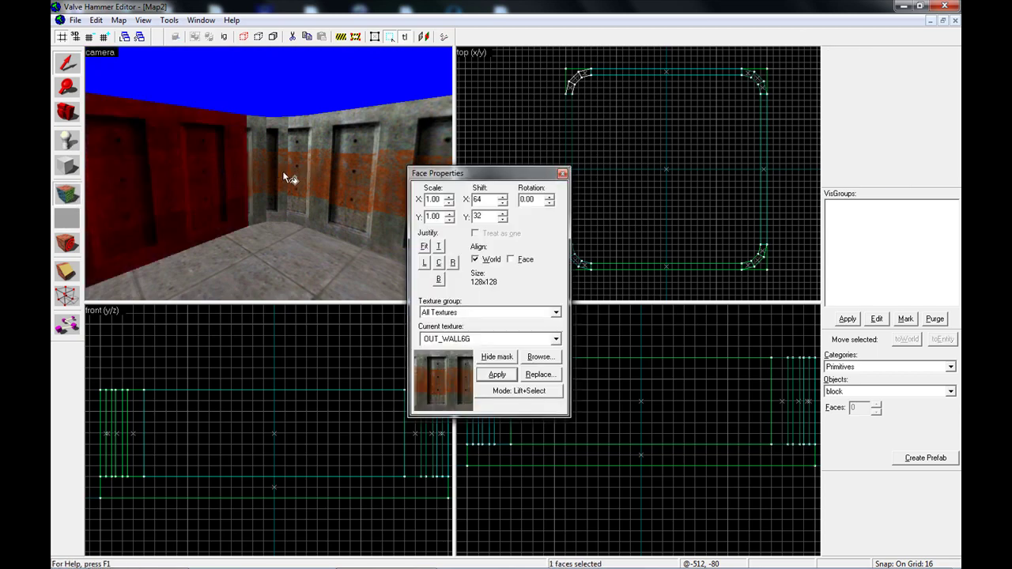
{"action": "left_click", "coordinate": [282, 171]}
{"action": "left_click", "coordinate": [562, 173]}
Draw a 64 by 64 by 64 unit arch block inside the room in the top view and open its arch properties.
{"action": "key", "text": "z"}
{"action": "key", "text": "s"}
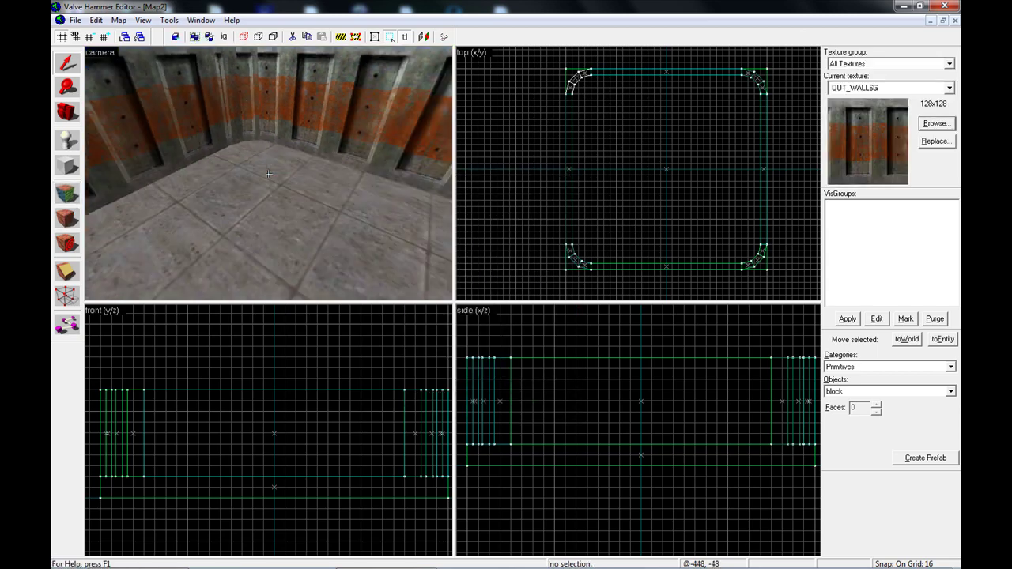
{"action": "key", "text": "w"}
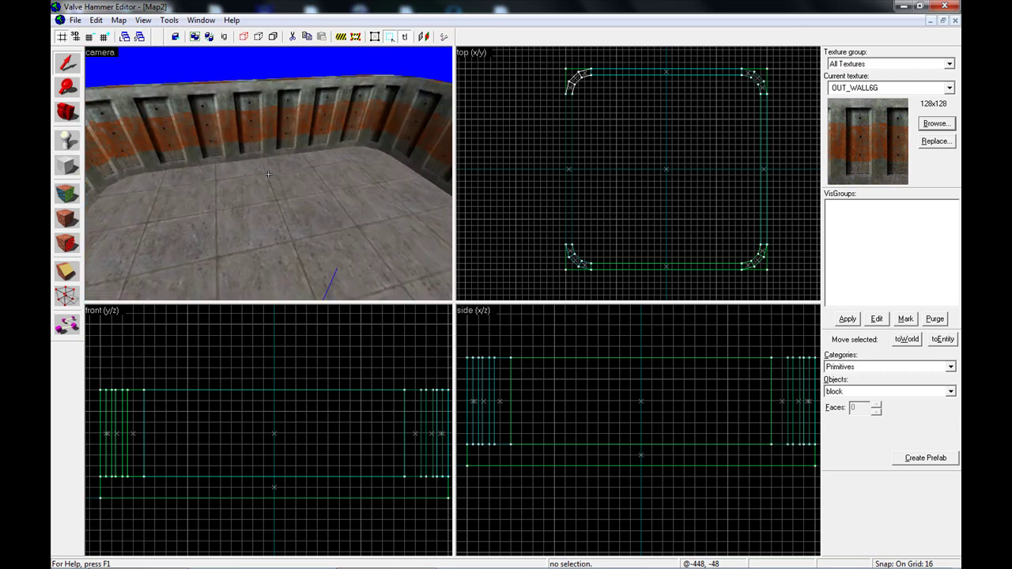
{"action": "key", "text": "s"}
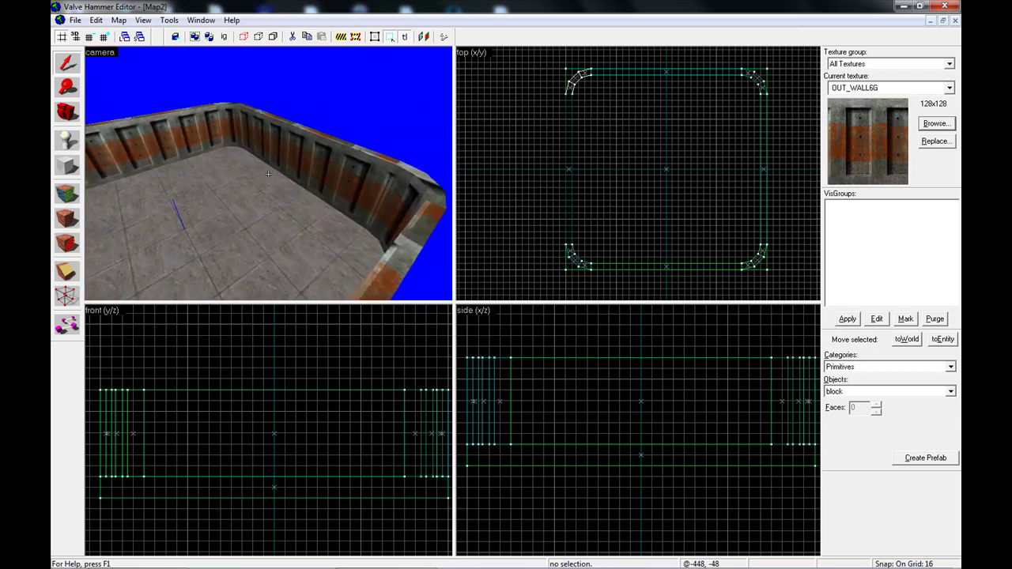
{"action": "key", "text": "z"}
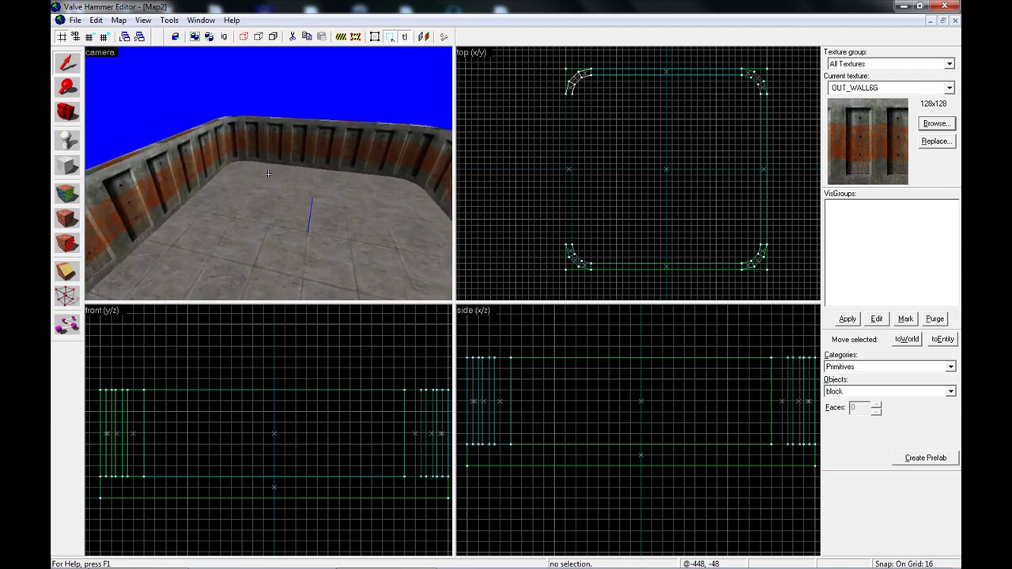
{"action": "key", "text": "z"}
{"action": "left_click", "coordinate": [60, 164]}
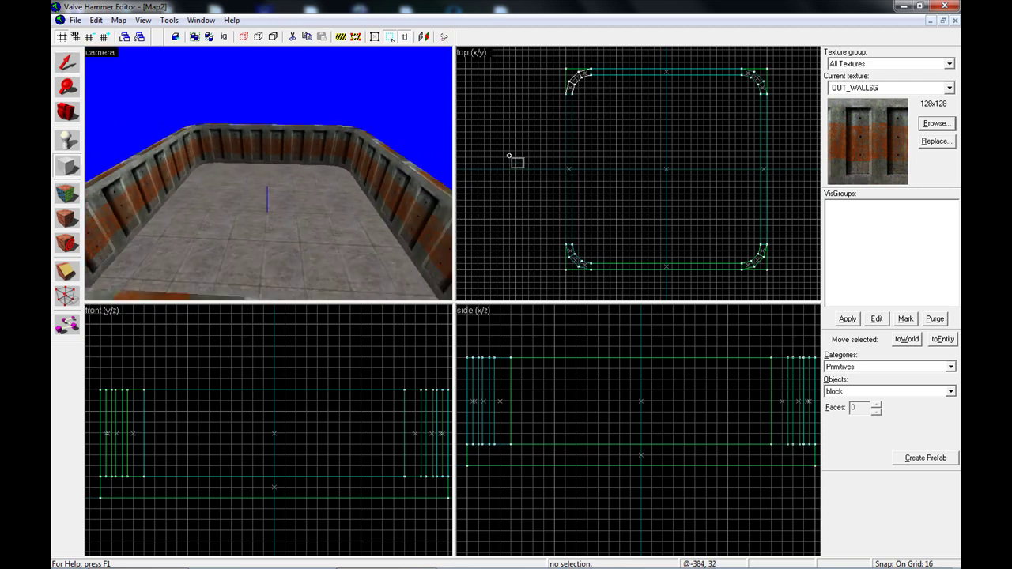
{"action": "scroll", "coordinate": [711, 183], "scroll_direction": "up", "scroll_amount": 5}
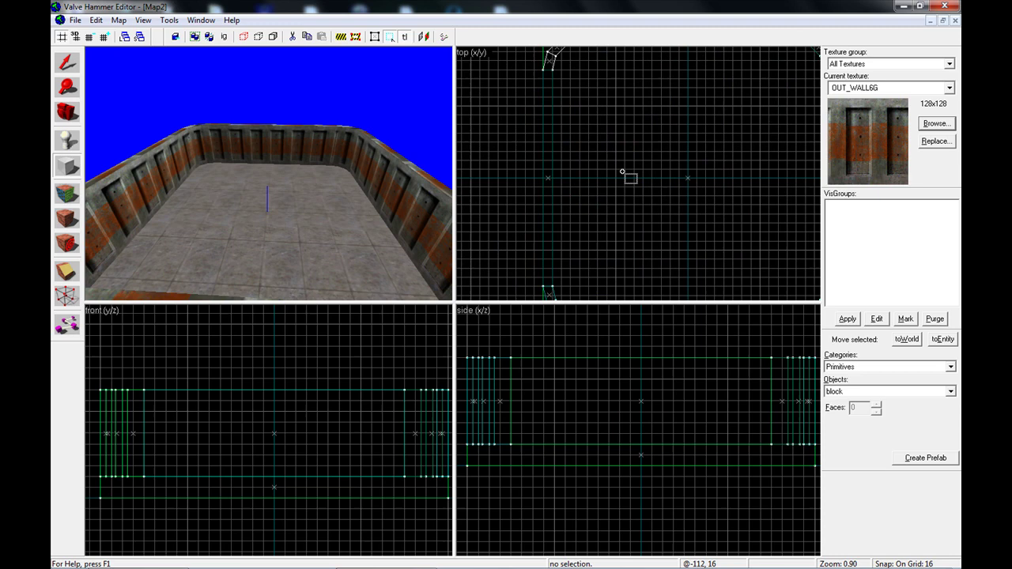
{"action": "left_click", "coordinate": [870, 391]}
{"action": "left_click", "coordinate": [853, 435]}
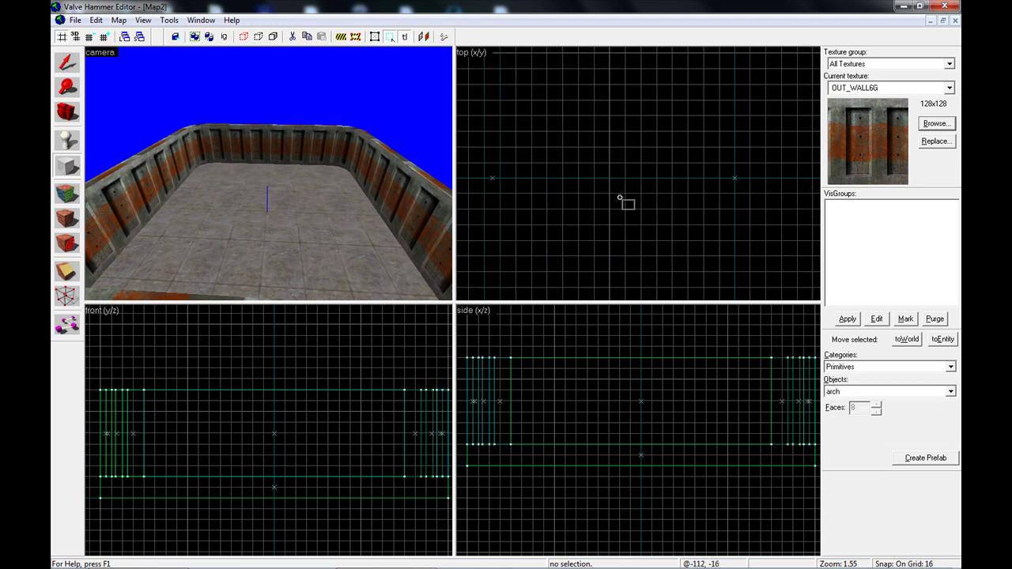
{"action": "left_click_drag", "start_coordinate": [576, 130], "coordinate": [640, 193]}
{"action": "key", "text": "Return"}
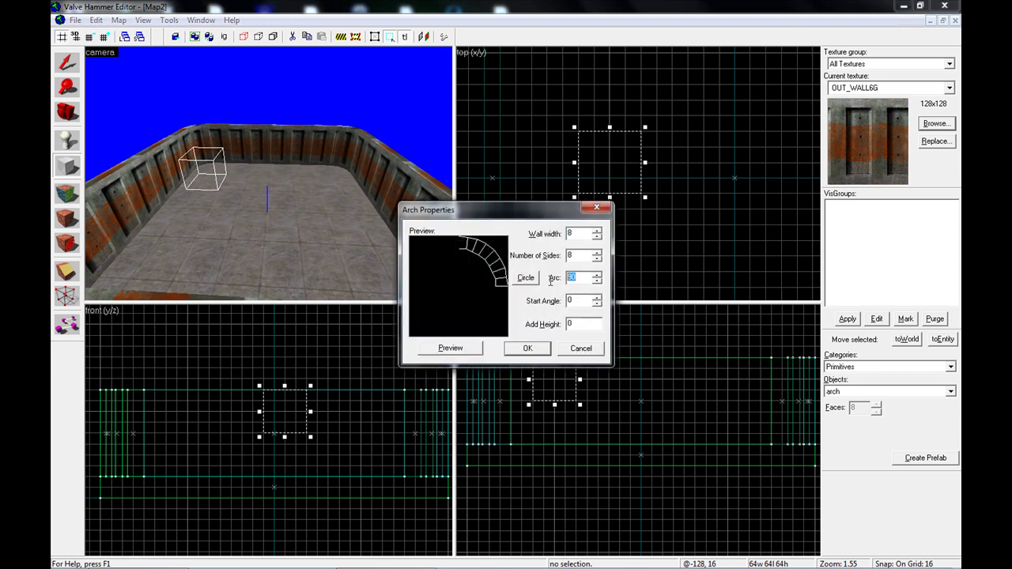
Create the arch with a wall width of 8, 6 sides and an arc of 180.
{"action": "left_click", "coordinate": [444, 348]}
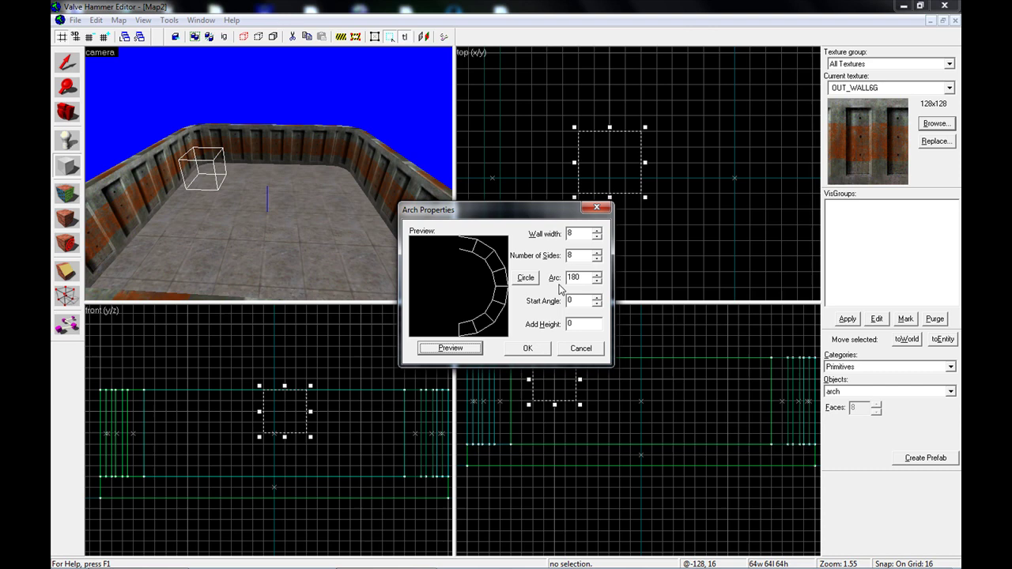
{"action": "double_click", "coordinate": [579, 255]}
{"action": "type", "text": "4"}
{"action": "left_click", "coordinate": [450, 348]}
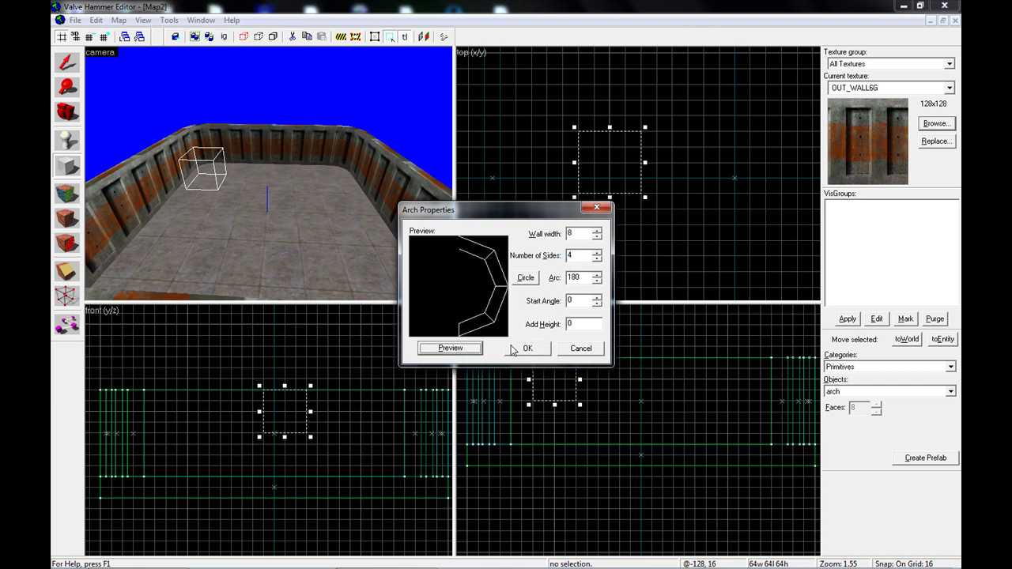
{"action": "left_click_drag", "start_coordinate": [581, 255], "coordinate": [534, 264]}
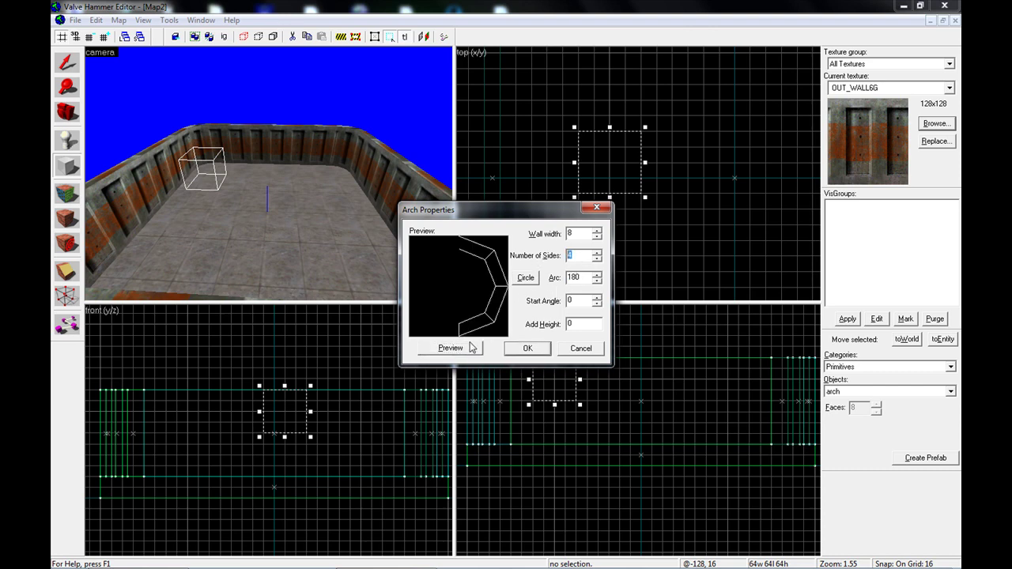
{"action": "type", "text": "6"}
{"action": "left_click", "coordinate": [459, 352]}
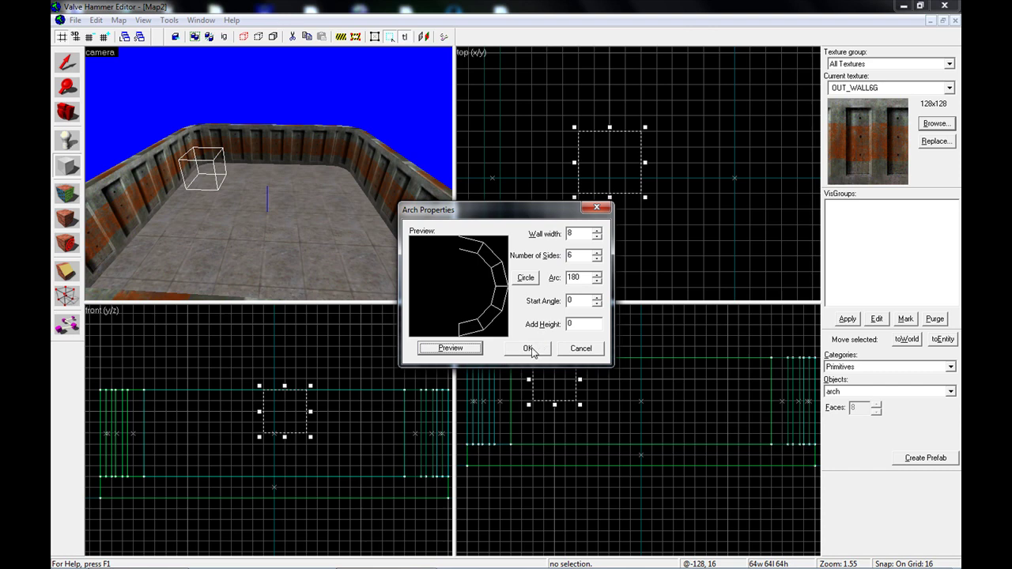
{"action": "left_click", "coordinate": [532, 352]}
Select the new arch and narrow it to 32 units wide in the top view, keeping its 64-unit length.
{"action": "key", "text": "z"}
{"action": "key", "text": "w"}
{"action": "key", "text": "s"}
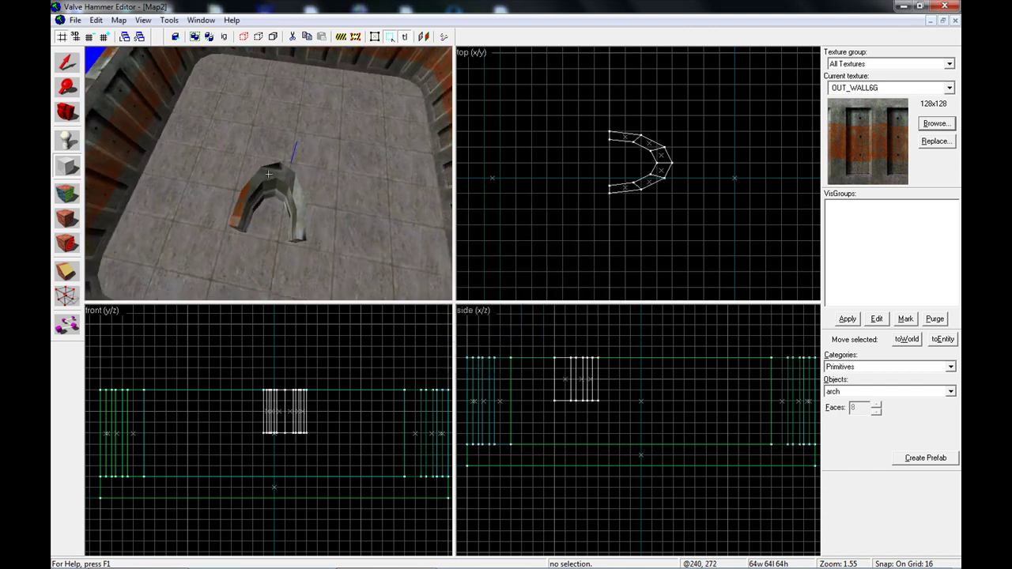
{"action": "key", "text": "z"}
{"action": "key", "text": "shift+s"}
{"action": "left_click", "coordinate": [273, 177]}
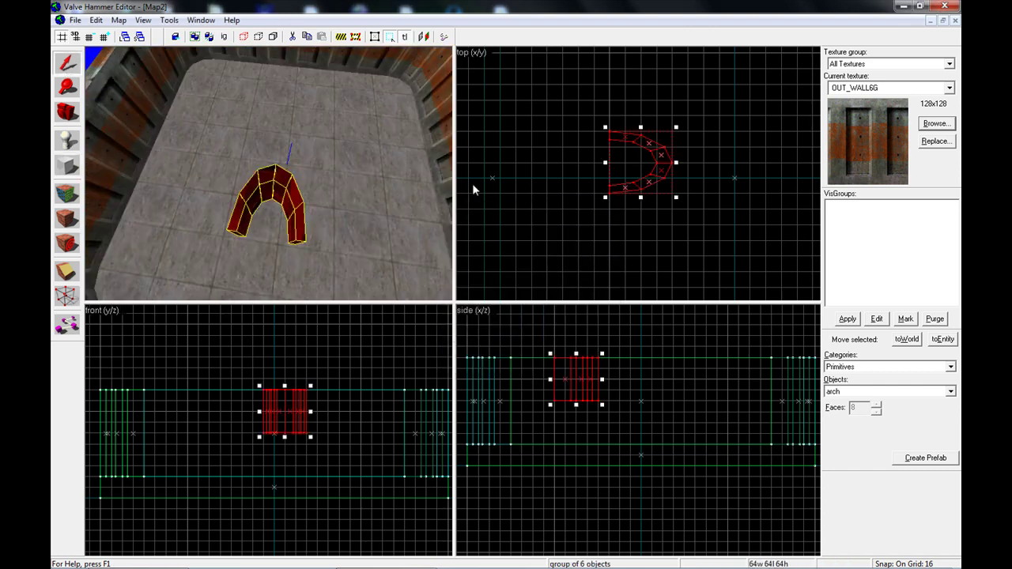
{"action": "scroll", "coordinate": [730, 169], "scroll_direction": "up", "scroll_amount": 4}
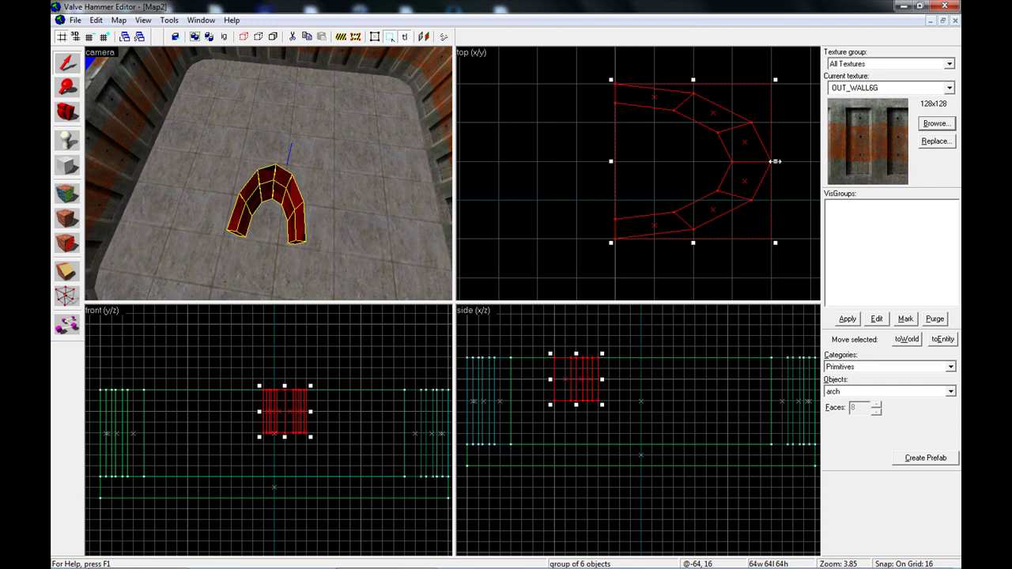
{"action": "left_click_drag", "start_coordinate": [776, 161], "coordinate": [716, 180]}
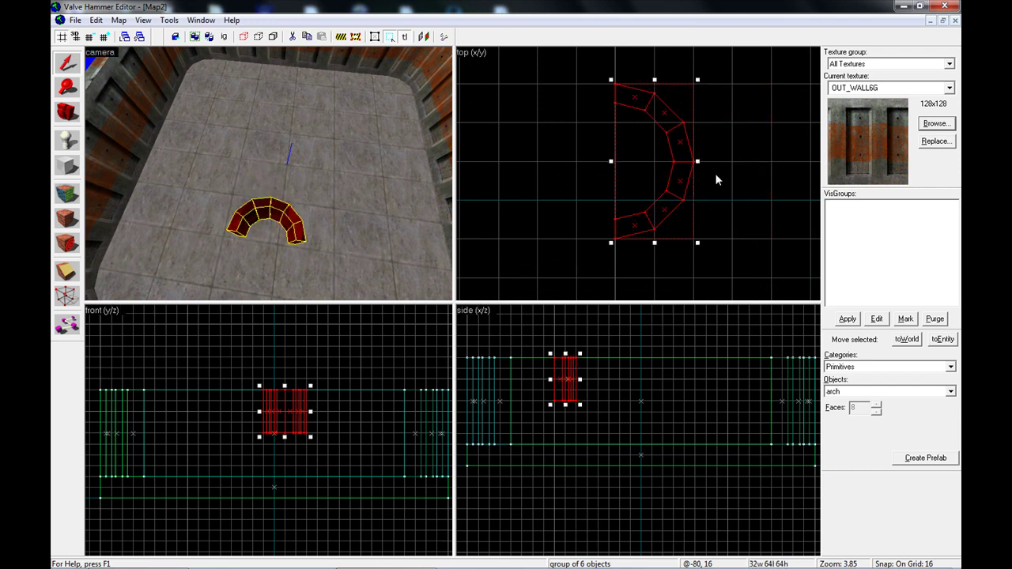
Try to clip the arch into two halves across its middle in the top view.
{"action": "left_click", "coordinate": [351, 214]}
{"action": "left_click", "coordinate": [283, 210]}
{"action": "left_click", "coordinate": [66, 271]}
{"action": "left_click_drag", "start_coordinate": [673, 169], "coordinate": [702, 160]}
{"action": "key", "text": "shift+x"}
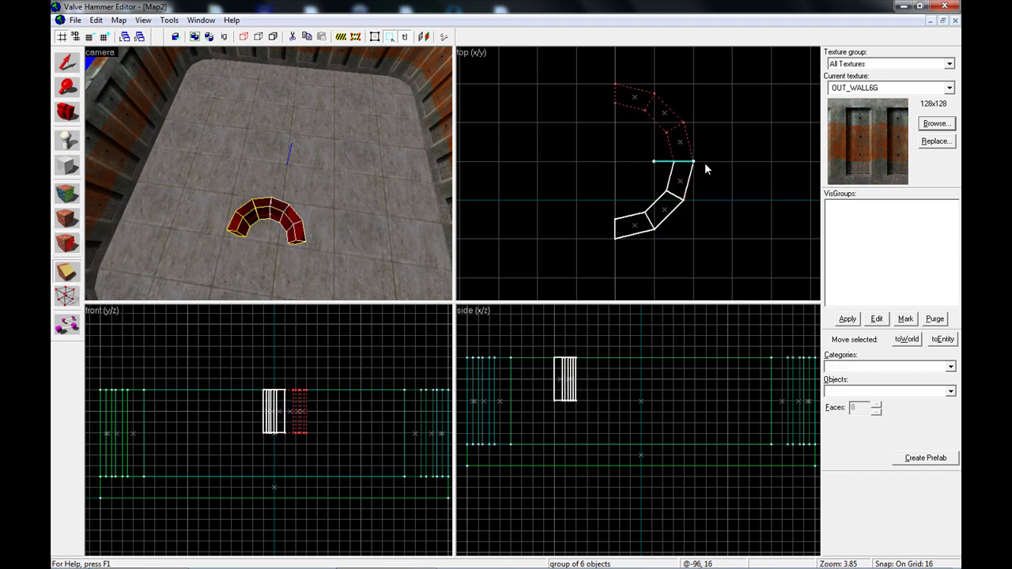
{"action": "key", "text": "shift+x"}
{"action": "key", "text": "Return"}
{"action": "left_click", "coordinate": [65, 68]}
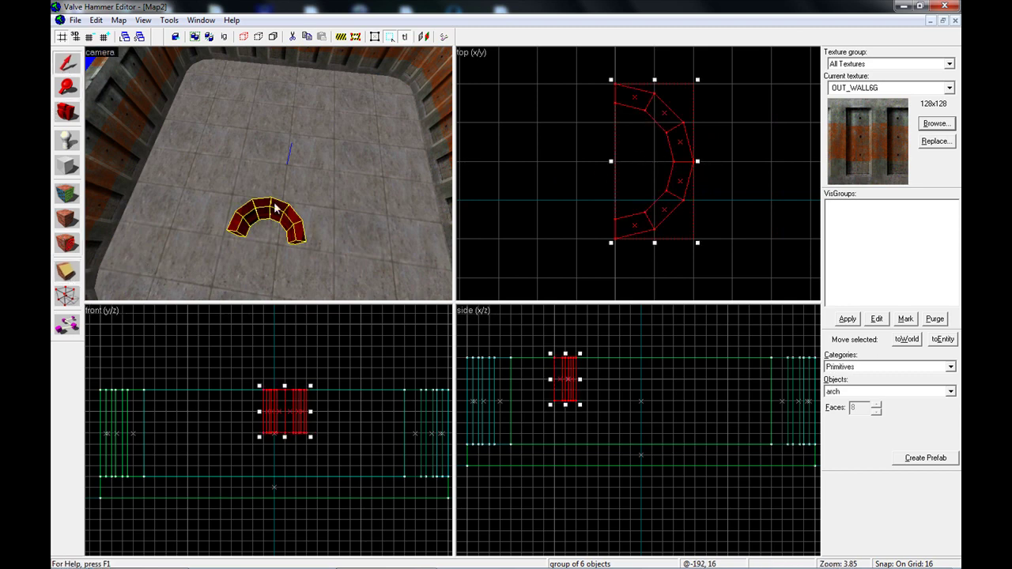
Ignore groups, select the three pieces of the arch's lower half in the top view and move them away from the upper half.
{"action": "left_click", "coordinate": [228, 37]}
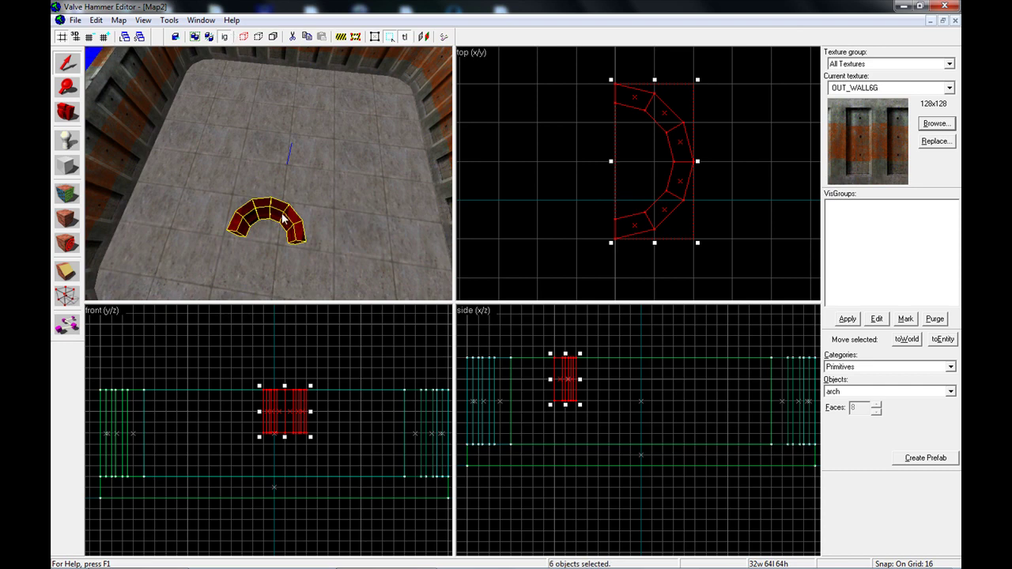
{"action": "left_click", "coordinate": [277, 210]}
{"action": "left_click", "coordinate": [289, 220], "text": "ctrl"}
{"action": "left_click", "coordinate": [302, 232], "text": "ctrl"}
{"action": "left_click", "coordinate": [344, 218], "text": "ctrl"}
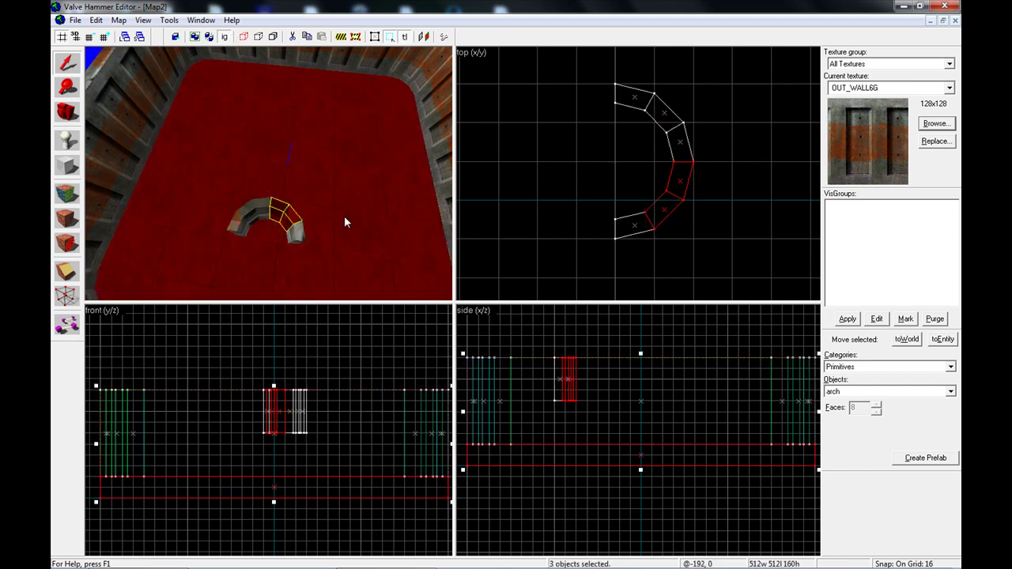
{"action": "left_click", "coordinate": [332, 226], "text": "ctrl"}
{"action": "left_click", "coordinate": [305, 237], "text": "ctrl"}
{"action": "left_click", "coordinate": [300, 240], "text": "ctrl"}
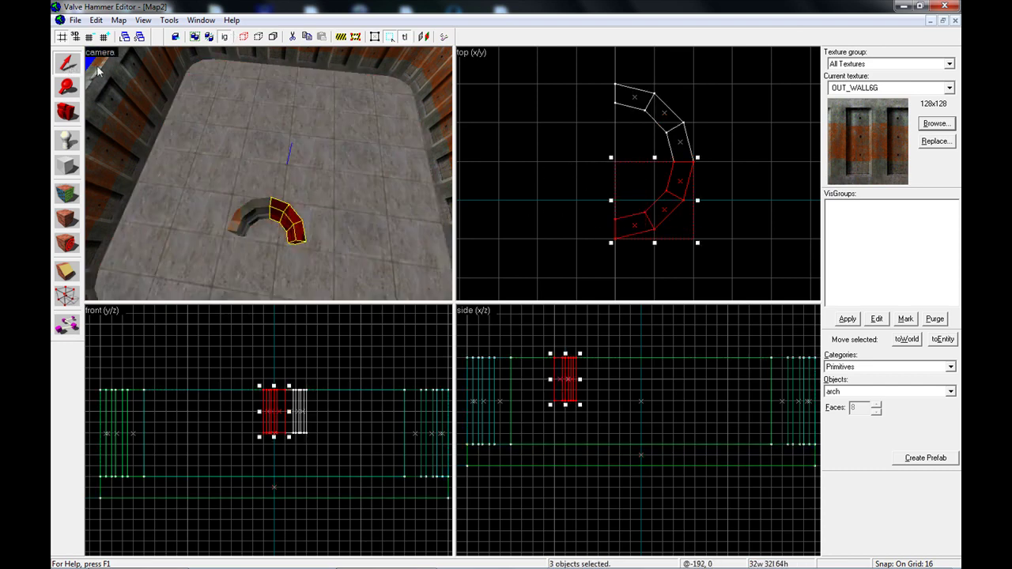
{"action": "left_click_drag", "start_coordinate": [641, 219], "coordinate": [531, 228]}
{"action": "scroll", "coordinate": [526, 222], "scroll_direction": "down", "scroll_amount": 3}
{"action": "key", "text": "Escape"}
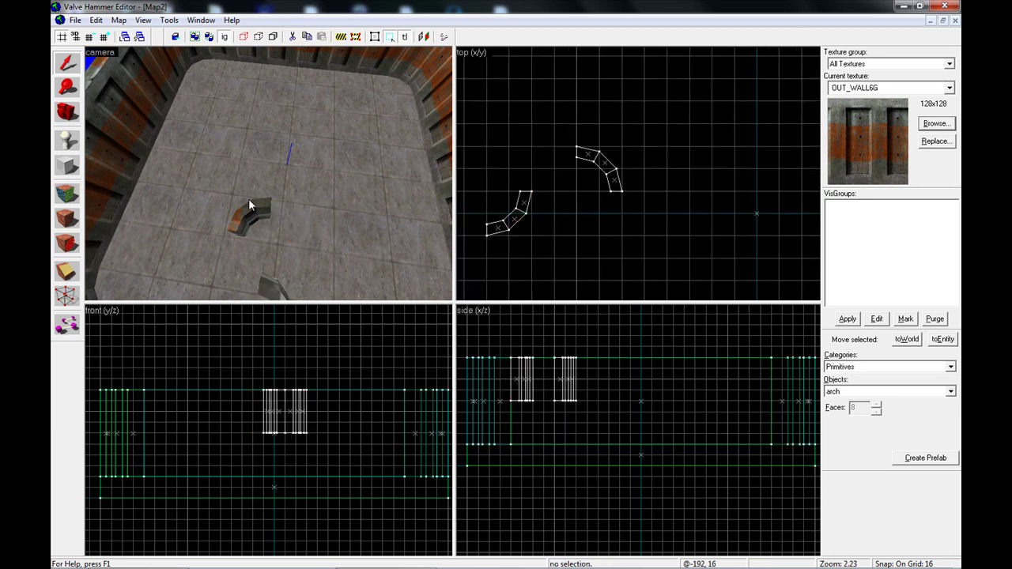
Select the three separated arch pieces individually and move them to the room's upper-left corner arch in the top view.
{"action": "left_click", "coordinate": [250, 211]}
{"action": "left_click", "coordinate": [220, 36]}
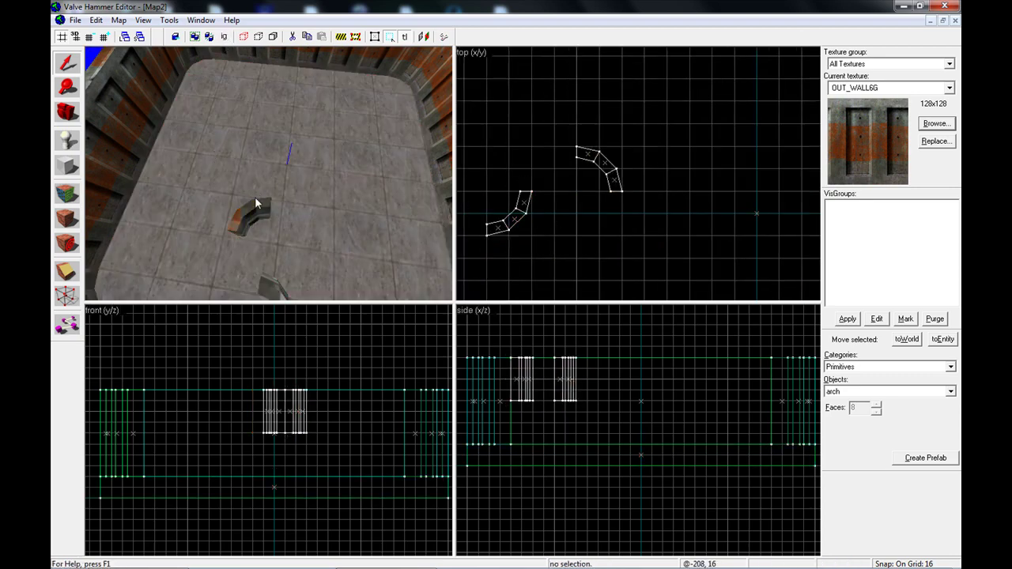
{"action": "left_click", "coordinate": [255, 210]}
{"action": "key", "text": "z"}
{"action": "key", "text": "z"}
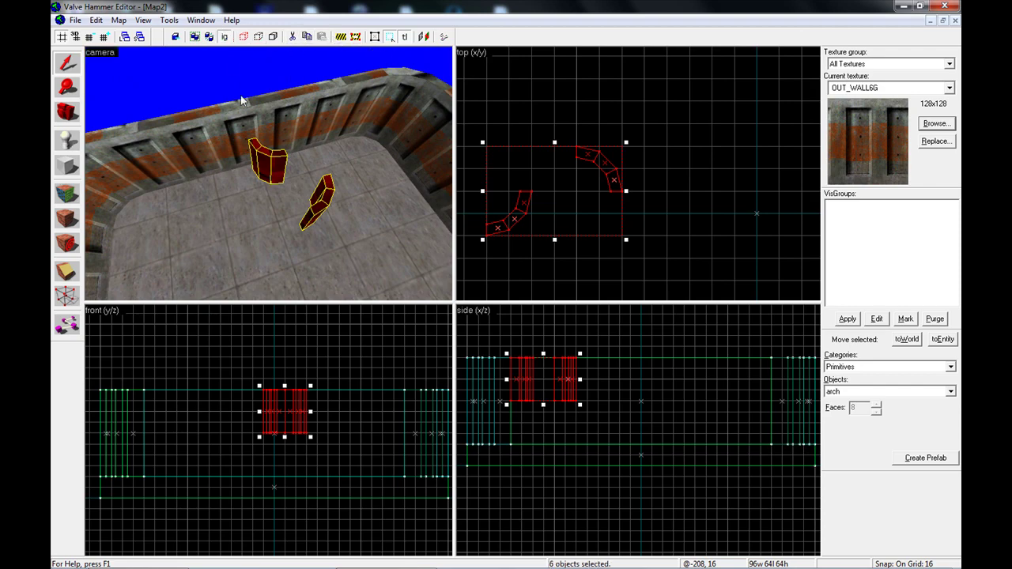
{"action": "left_click", "coordinate": [257, 158]}
{"action": "left_click", "coordinate": [268, 163], "text": "ctrl"}
{"action": "left_click", "coordinate": [283, 167], "text": "ctrl"}
{"action": "scroll", "coordinate": [507, 197], "scroll_direction": "down", "scroll_amount": 3}
{"action": "left_click_drag", "start_coordinate": [601, 197], "coordinate": [622, 91]}
{"action": "scroll", "coordinate": [652, 192], "scroll_direction": "down", "scroll_amount": 3}
{"action": "scroll", "coordinate": [634, 128], "scroll_direction": "up", "scroll_amount": 8}
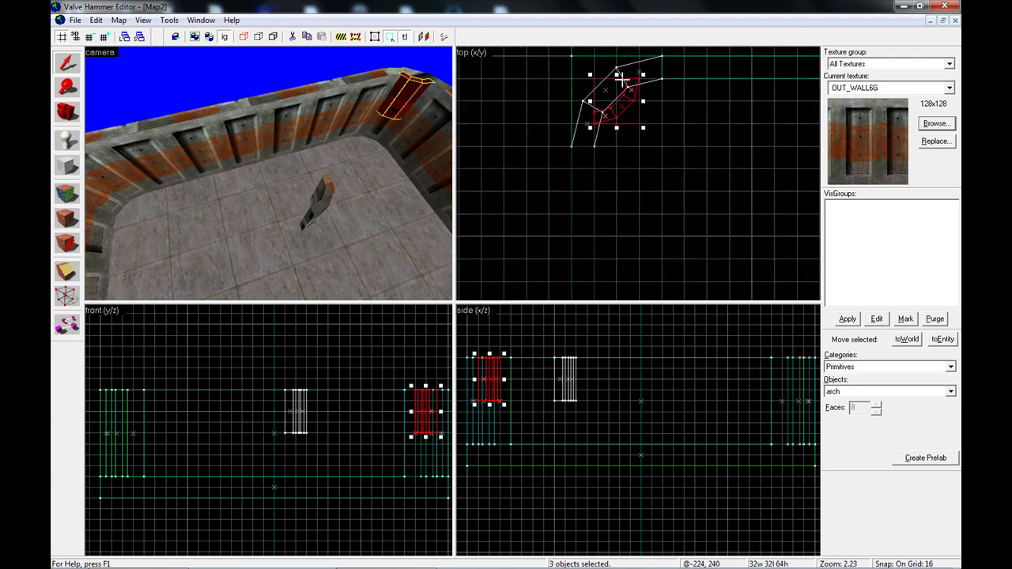
Align the three pieces with the corner arch's lower outer end and stretch them to 64 by 64 units in the top view.
{"action": "left_click_drag", "start_coordinate": [635, 128], "coordinate": [596, 261]}
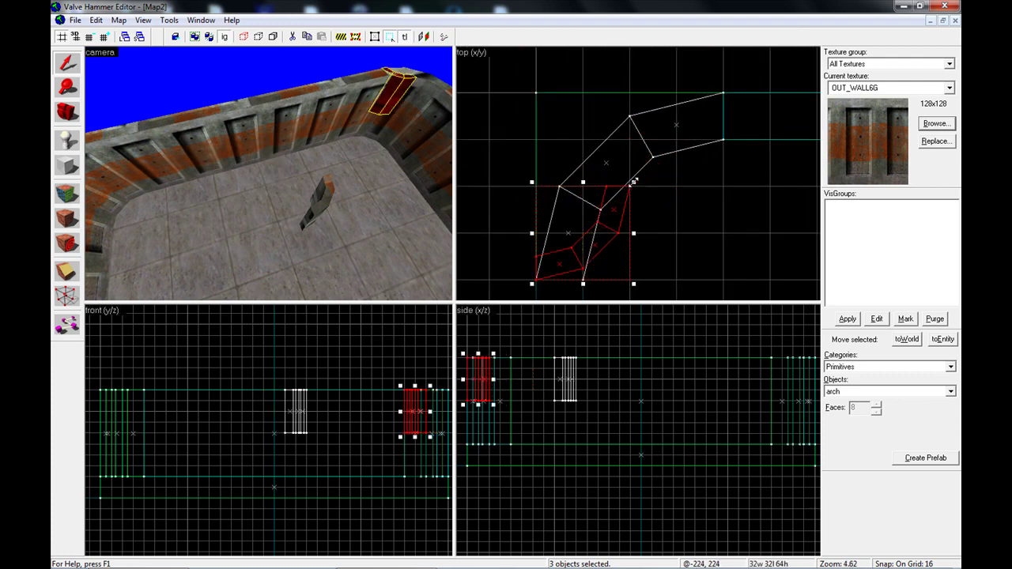
{"action": "left_click_drag", "start_coordinate": [633, 182], "coordinate": [724, 95]}
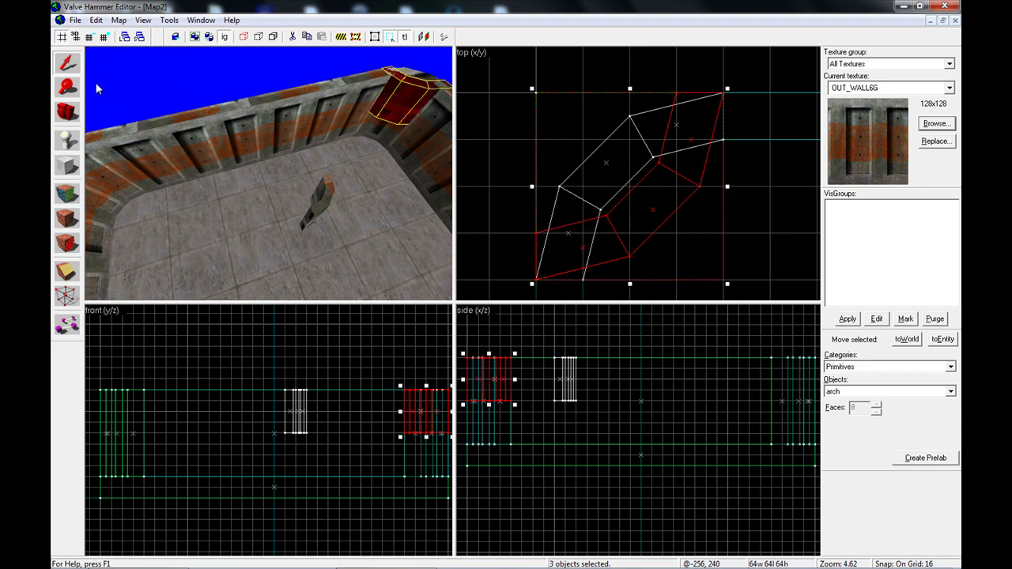
Move the three selected arch pieces diagonally into the room by 16 units in each direction in the top view.
{"action": "scroll", "coordinate": [684, 199], "scroll_direction": "down", "scroll_amount": 4}
{"action": "left_click_drag", "start_coordinate": [684, 198], "coordinate": [707, 219]}
{"action": "scroll", "coordinate": [707, 219], "scroll_direction": "up", "scroll_amount": 2}
{"action": "scroll", "coordinate": [592, 198], "scroll_direction": "down", "scroll_amount": 2}
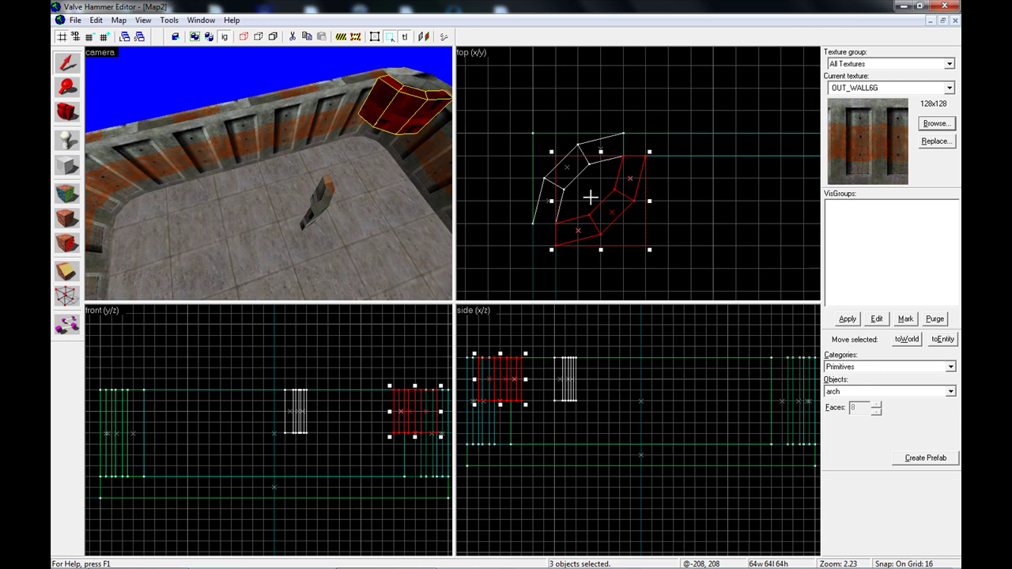
Select the old outward-curving rounded arch behind the new pieces in the camera view and delete it.
{"action": "key", "text": "z"}
{"action": "key", "text": "w"}
{"action": "key", "text": "z"}
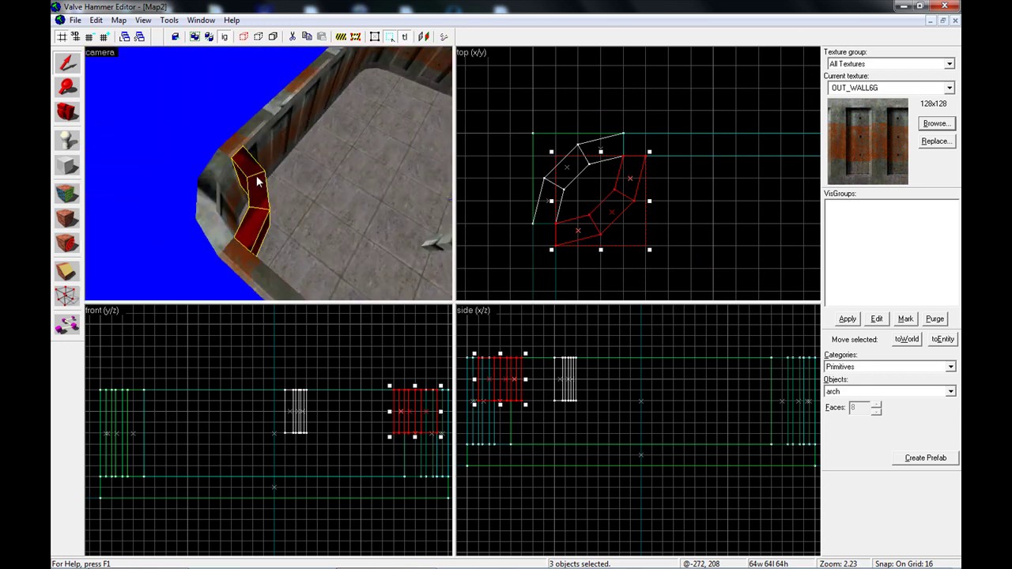
{"action": "left_click", "coordinate": [207, 189]}
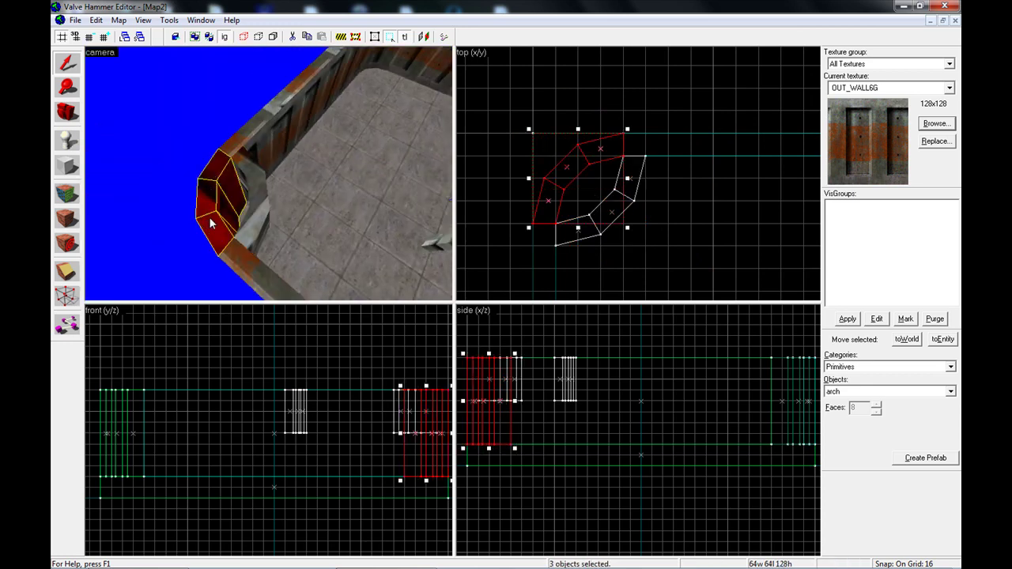
{"action": "key", "text": "Delete"}
Select the three new corner arch pieces and stretch them down to the floor in the side view, making them 128 units high.
{"action": "key", "text": "z"}
{"action": "key", "text": "w"}
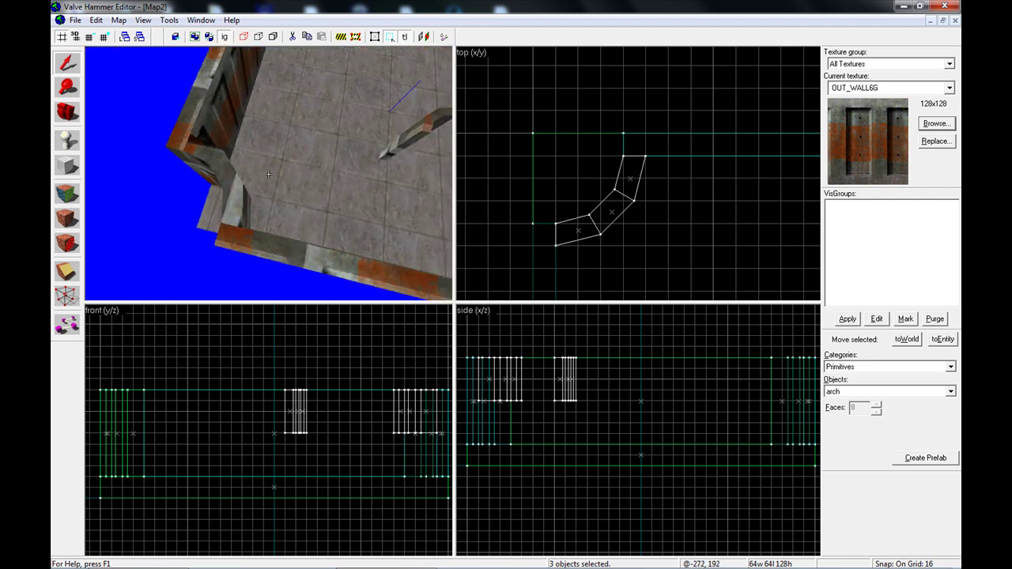
{"action": "key", "text": "z"}
{"action": "left_click", "coordinate": [283, 169]}
{"action": "left_click", "coordinate": [328, 173], "text": "ctrl"}
{"action": "left_click", "coordinate": [371, 178], "text": "ctrl"}
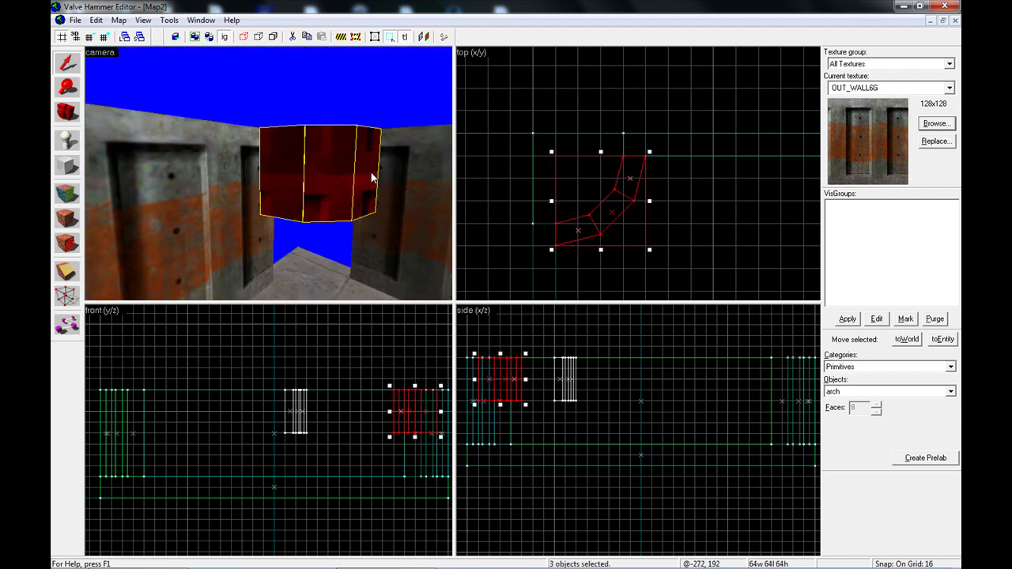
{"action": "left_click_drag", "start_coordinate": [502, 405], "coordinate": [507, 443]}
Examine the inward-curving corner from inside the room and view the texture properties of the adjoining wall face.
{"action": "key", "text": "z"}
{"action": "left_click", "coordinate": [269, 174]}
{"action": "key", "text": "s"}
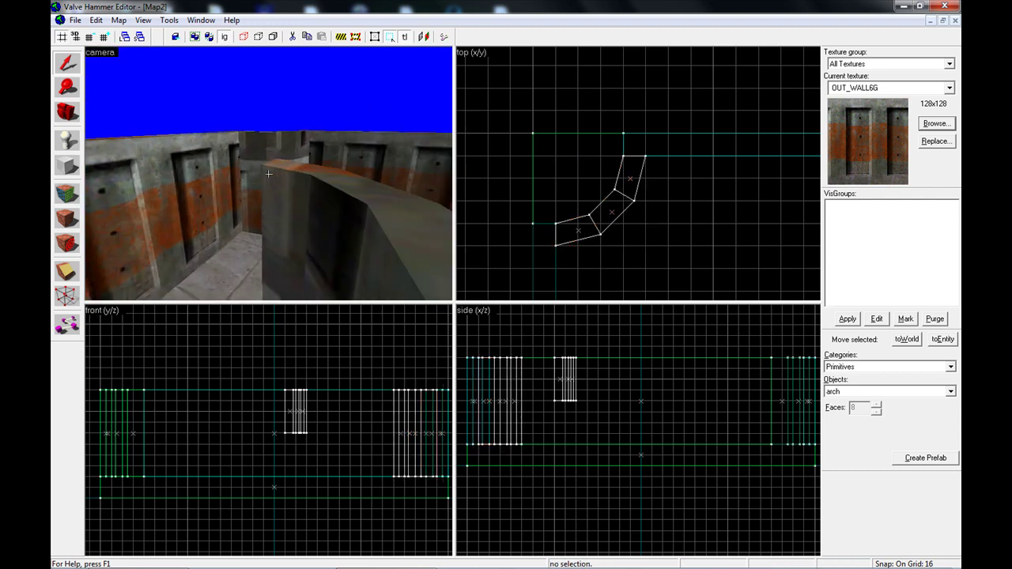
{"action": "key", "text": "w"}
{"action": "key", "text": "z"}
{"action": "left_click", "coordinate": [69, 194]}
{"action": "key", "text": "z"}
{"action": "left_click", "coordinate": [269, 174]}
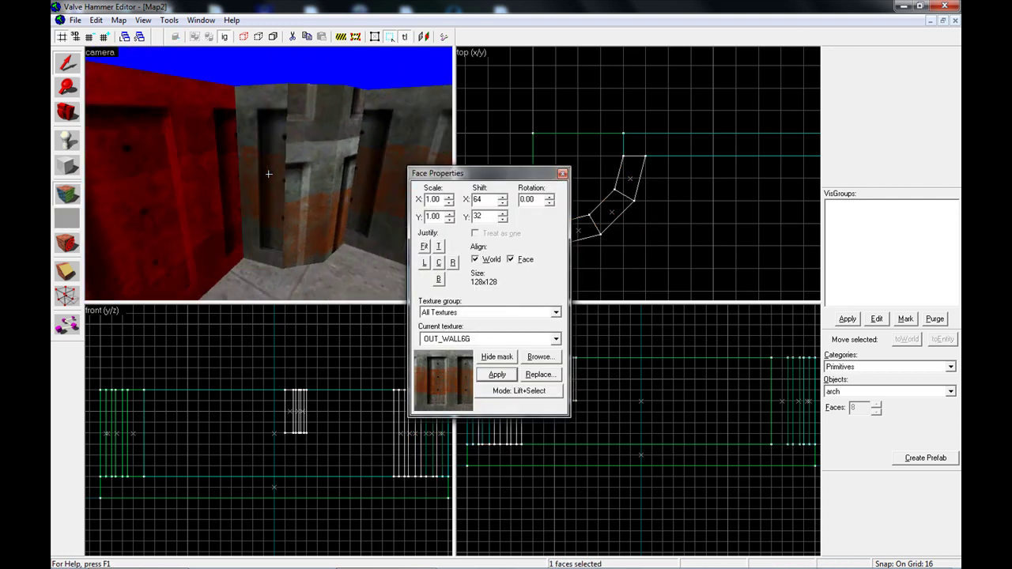
{"action": "key", "text": "s"}
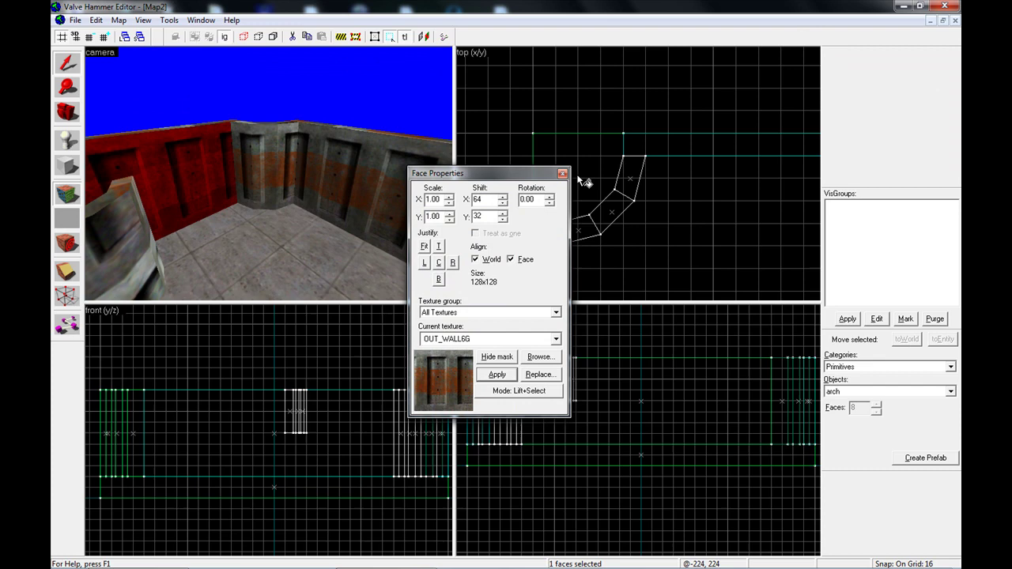
{"action": "left_click", "coordinate": [562, 173]}
Select the three corner arch pieces and move them diagonally outward by 16 units in each direction in the top view.
{"action": "key", "text": "z"}
{"action": "key", "text": "w"}
{"action": "key", "text": "z"}
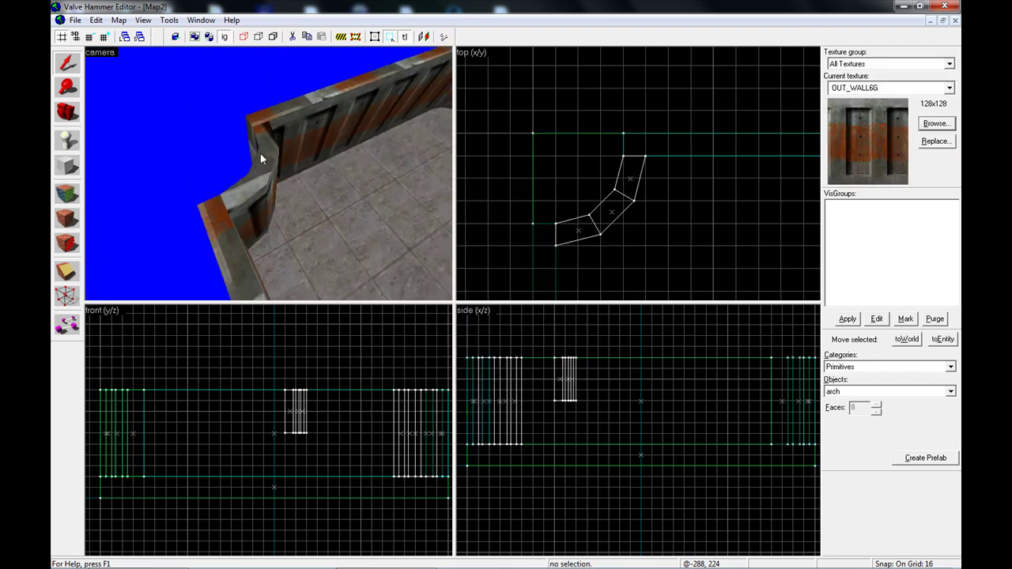
{"action": "left_click", "coordinate": [263, 145]}
{"action": "left_click", "coordinate": [250, 182], "text": "ctrl"}
{"action": "left_click", "coordinate": [276, 169], "text": "ctrl"}
{"action": "left_click_drag", "start_coordinate": [603, 211], "coordinate": [585, 196]}
Select the two walls adjoining the curved corner, move them outward 16 units up and 16 units left in the top view, and deselect them.
{"action": "key", "text": "z"}
{"action": "key", "text": "d"}
{"action": "key", "text": "z"}
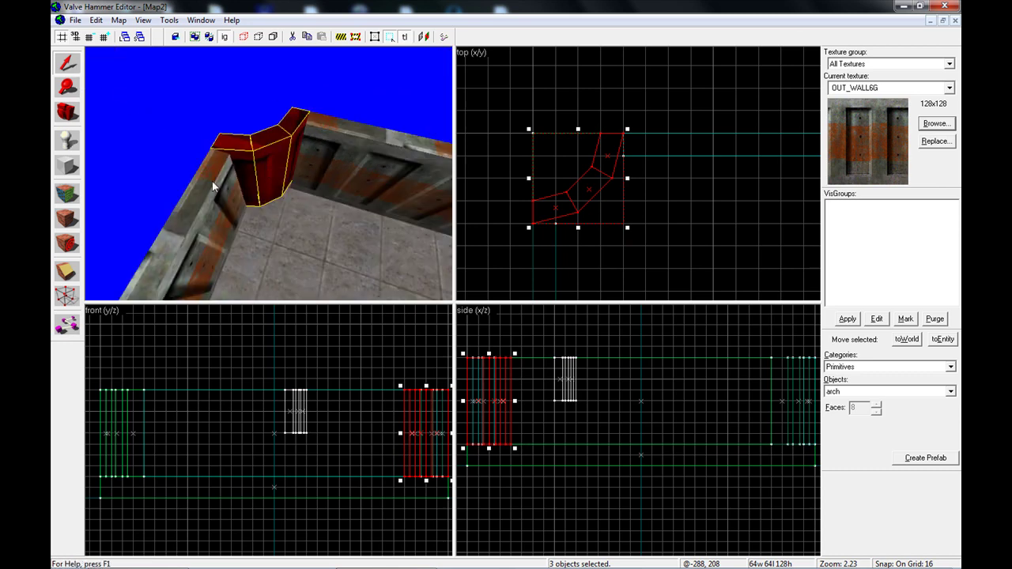
{"action": "key", "text": "Escape"}
{"action": "left_click", "coordinate": [180, 198]}
{"action": "left_click", "coordinate": [372, 170], "text": "ctrl"}
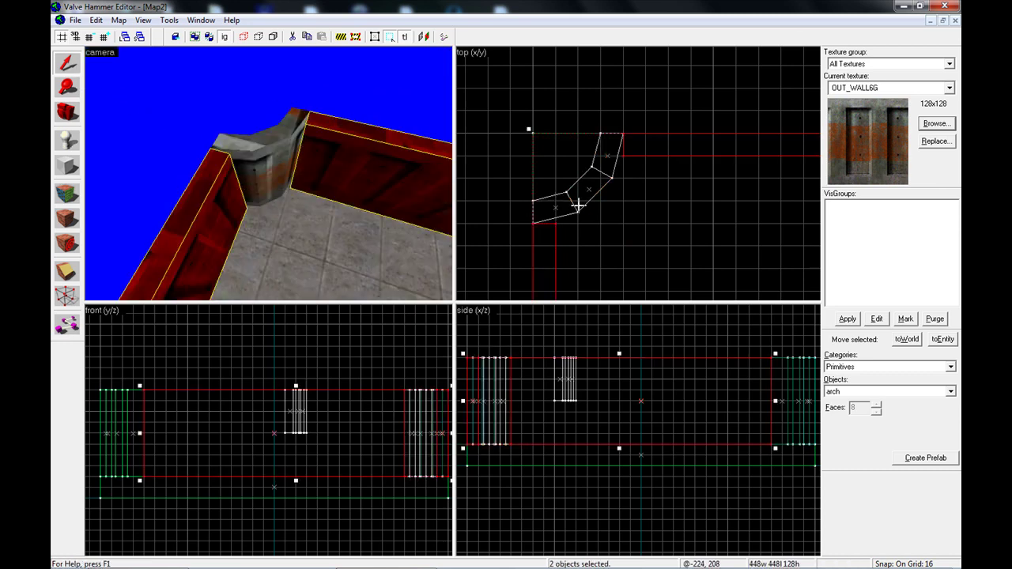
{"action": "mouse_move", "coordinate": [677, 161]}
{"action": "left_mouse_down"}
{"action": "mouse_move", "coordinate": [680, 137]}
{"action": "mouse_move", "coordinate": [662, 140]}
{"action": "left_mouse_up"}
{"action": "left_click", "coordinate": [219, 82]}
Examine the curved corner, its joints with the adjoining walls and the opposite wall ends from around the room.
{"action": "key", "text": "z"}
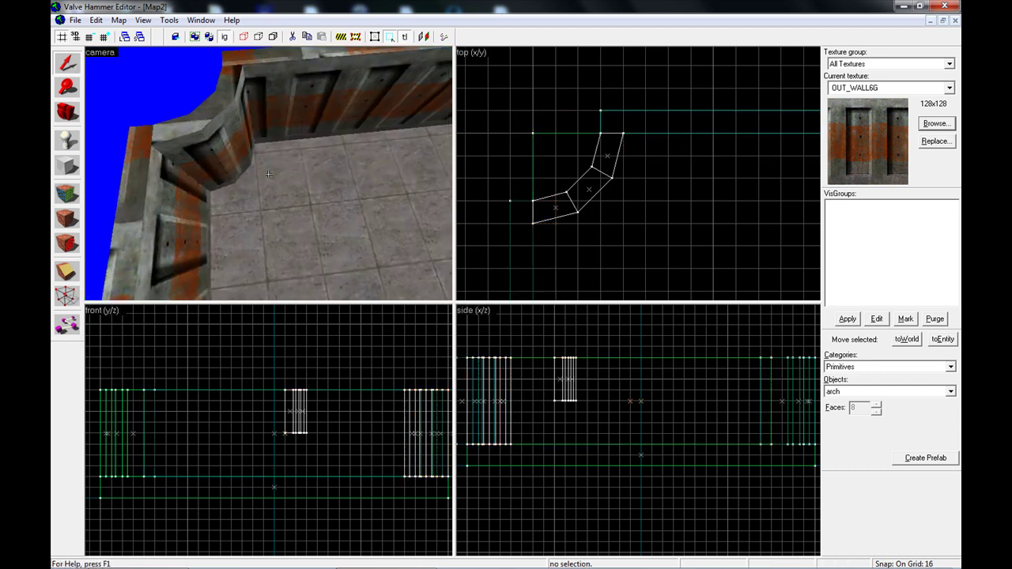
{"action": "key", "text": "s"}
{"action": "key", "text": "w"}
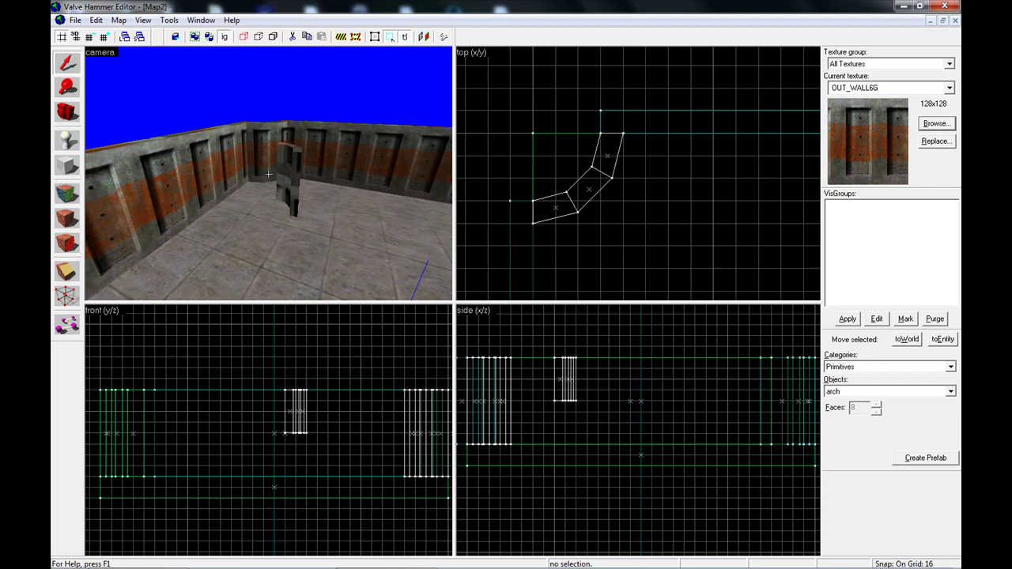
{"action": "key", "text": "w"}
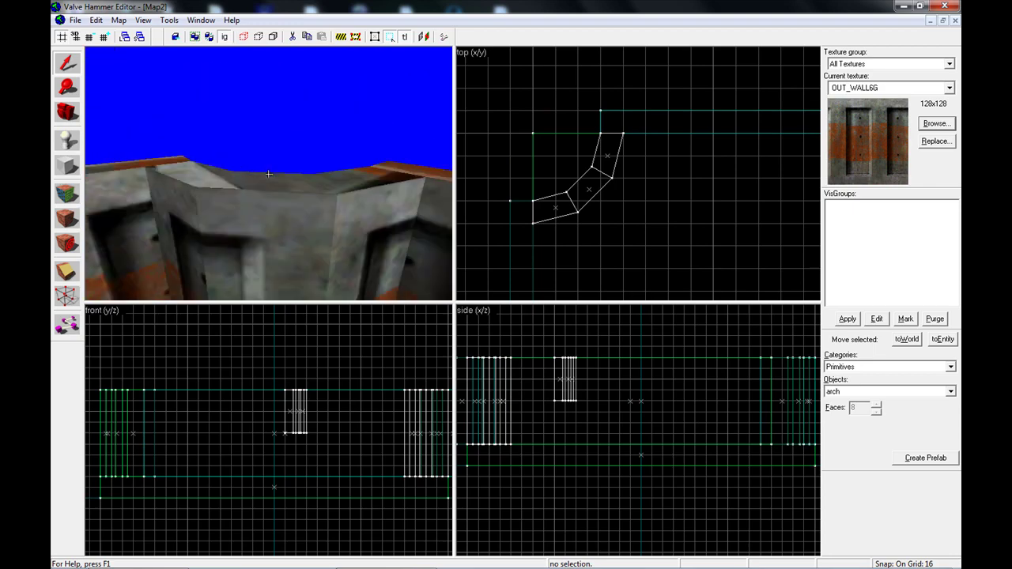
{"action": "key", "text": "s"}
{"action": "key", "text": "w"}
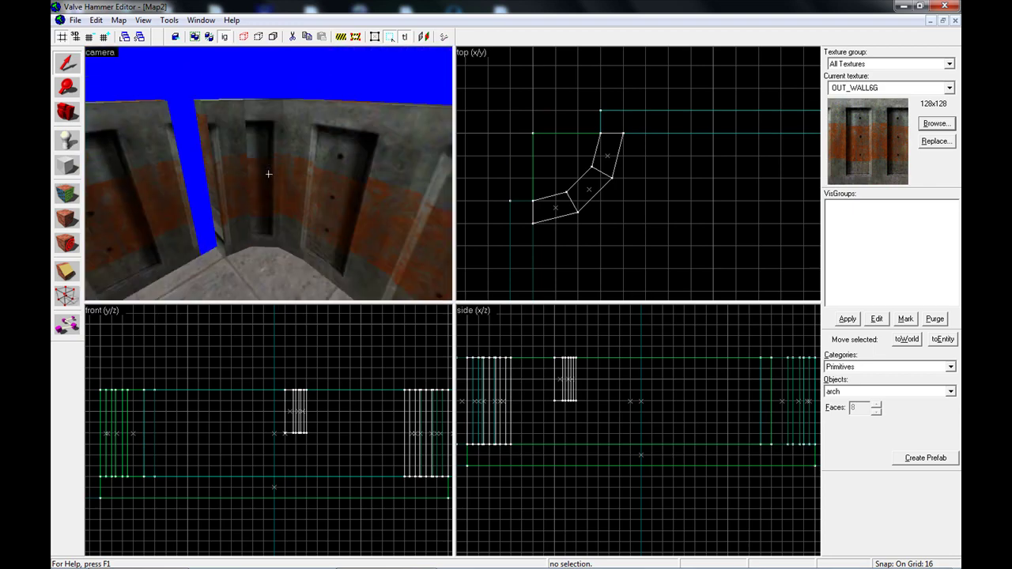
{"action": "key", "text": "s"}
{"action": "key", "text": "w"}
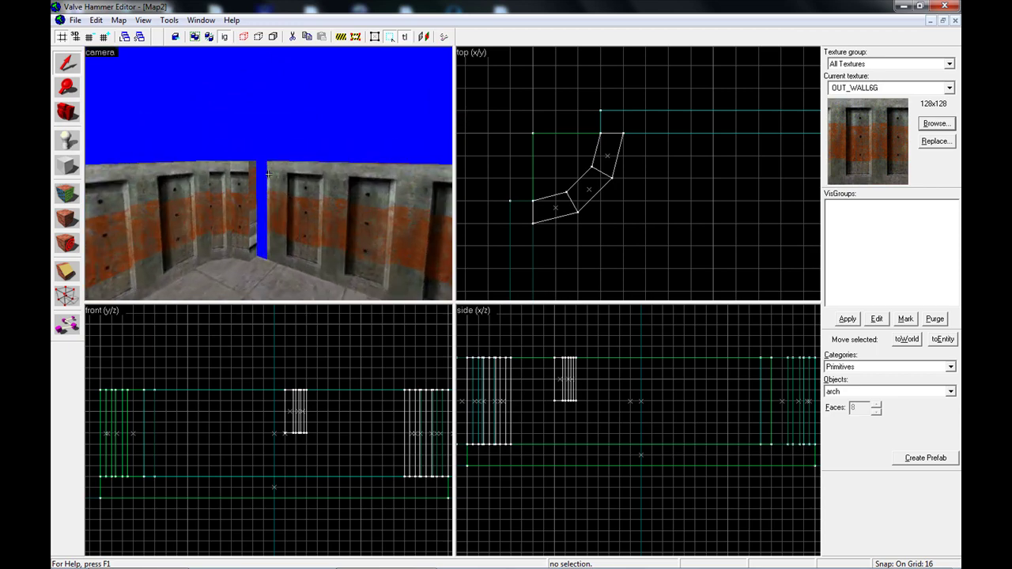
{"action": "key", "text": "s"}
{"action": "key", "text": "s"}
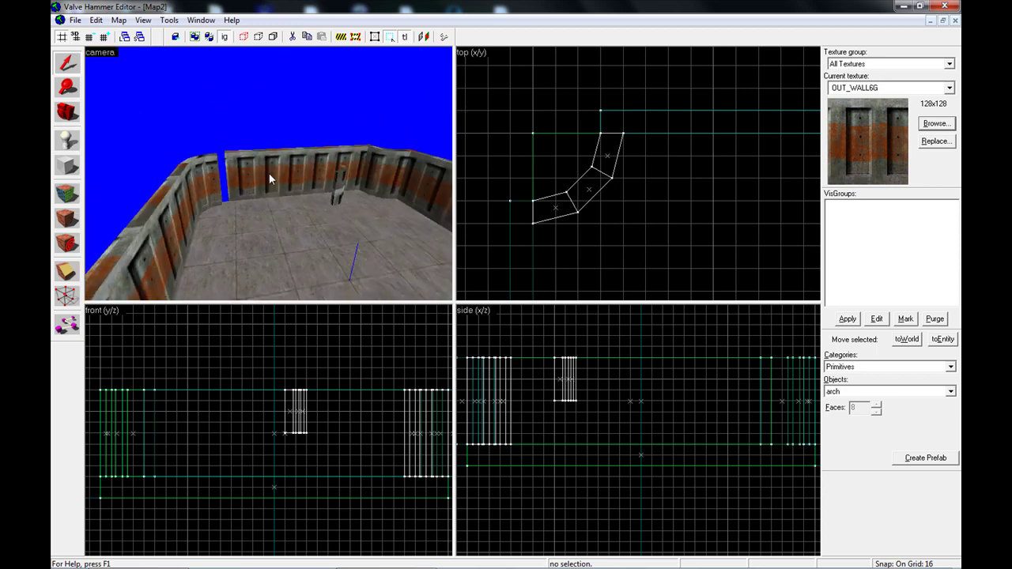